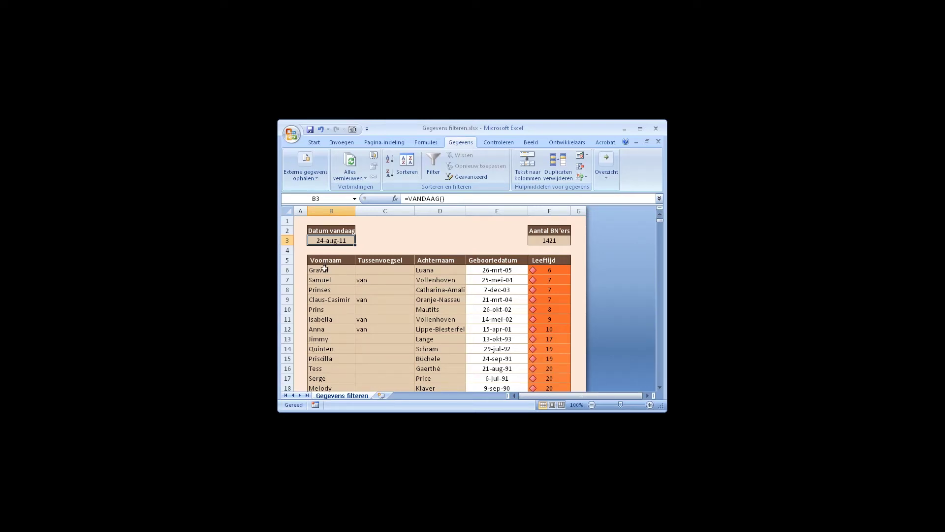
Inspect the birth dates and the age formula in F7, scrolling through the table
{"action": "left_click_drag", "start_coordinate": [325, 270], "coordinate": [458, 300]}
{"action": "left_click_drag", "start_coordinate": [510, 272], "coordinate": [513, 293]}
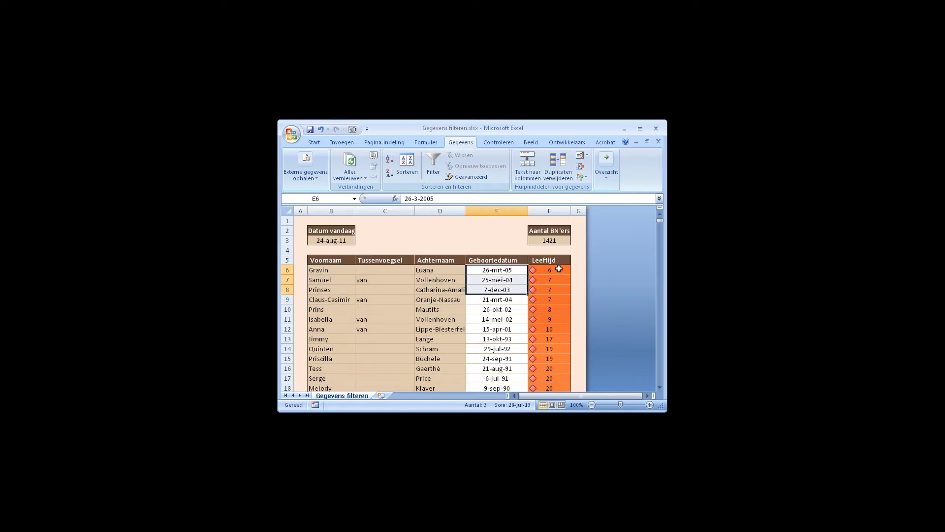
{"action": "left_click_drag", "start_coordinate": [561, 272], "coordinate": [558, 291]}
{"action": "left_click", "coordinate": [550, 280]}
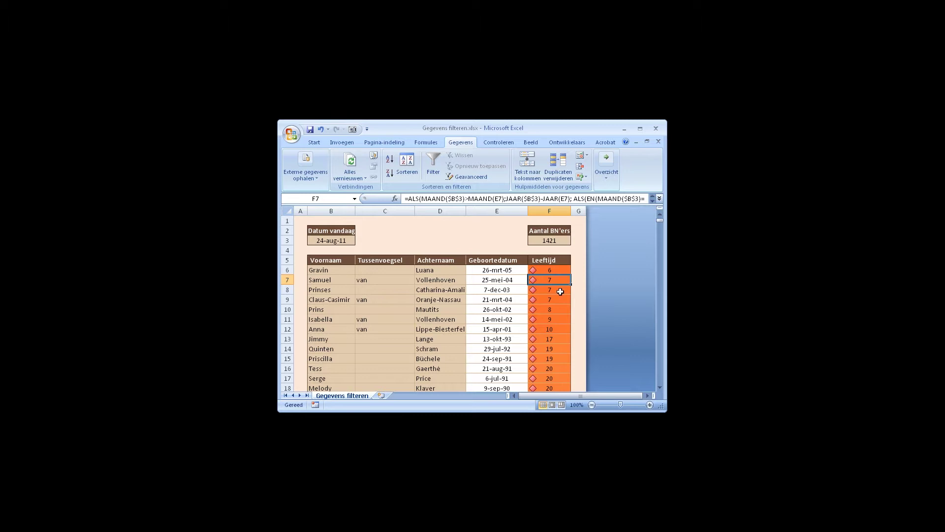
{"action": "scroll", "coordinate": [555, 299], "scroll_direction": "down", "scroll_amount": 4}
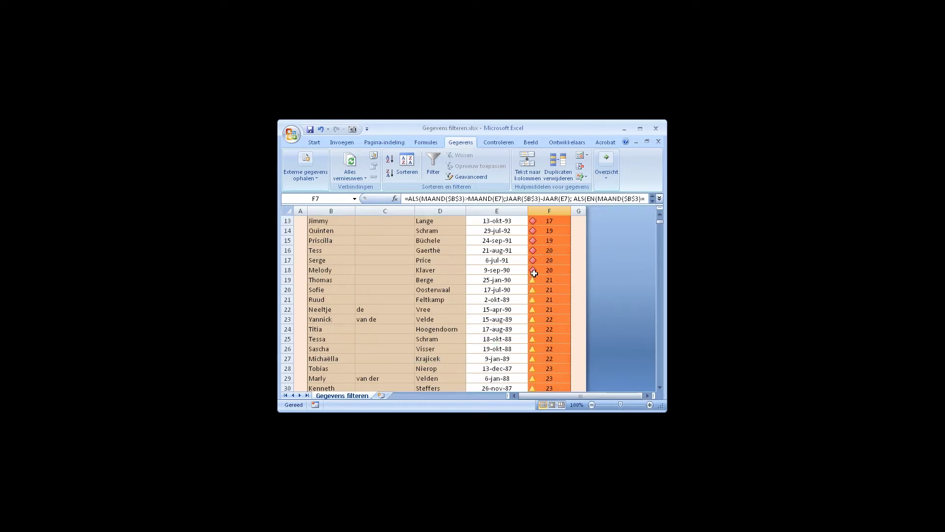
{"action": "mouse_move", "coordinate": [660, 222]}
{"action": "left_mouse_down"}
{"action": "mouse_move", "coordinate": [656, 355]}
{"action": "mouse_move", "coordinate": [658, 217]}
{"action": "mouse_move", "coordinate": [635, 236]}
{"action": "left_mouse_up"}
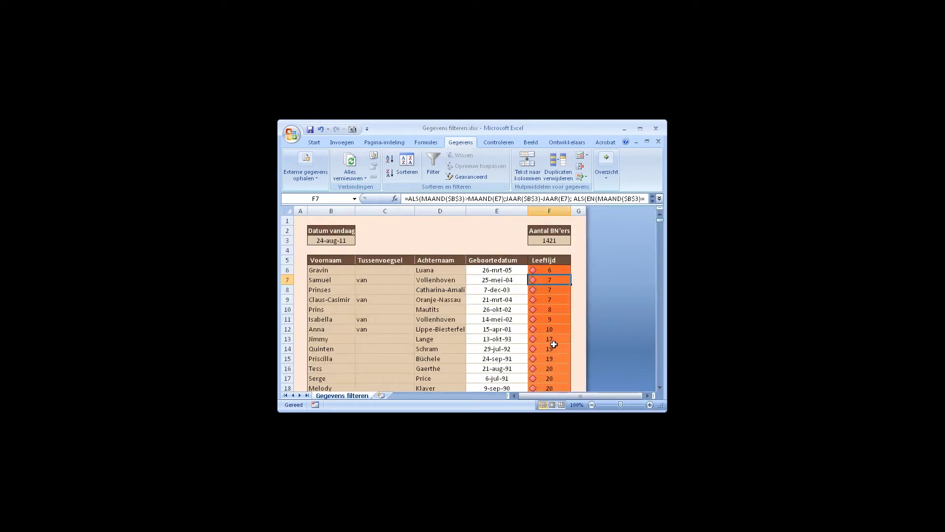
{"action": "left_click_drag", "start_coordinate": [658, 220], "coordinate": [644, 383]}
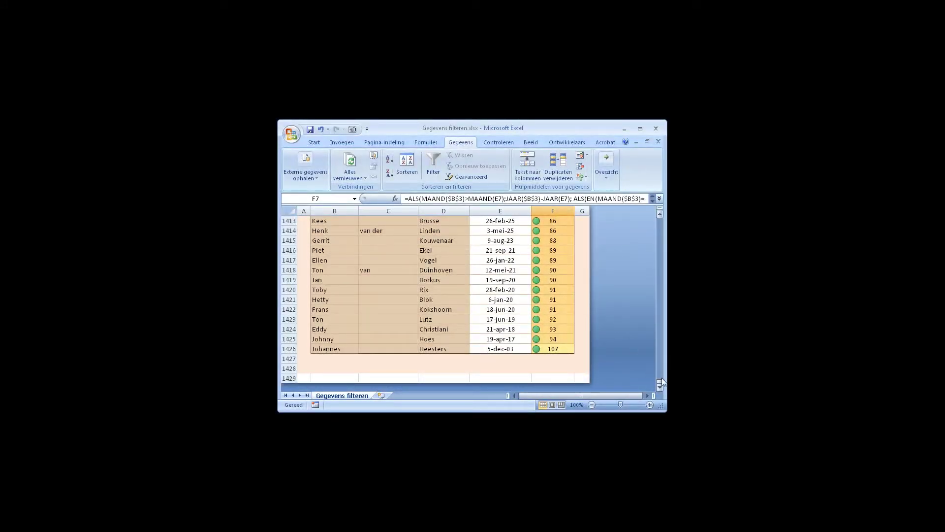
{"action": "left_click_drag", "start_coordinate": [662, 382], "coordinate": [659, 218]}
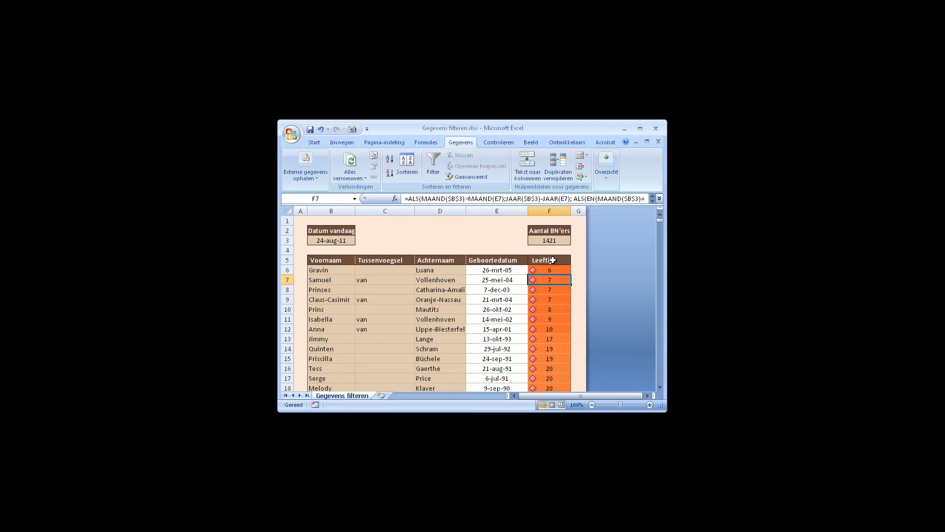
Sort the full table from B6:F6 downward on column B (first name), A to Z
{"action": "left_click", "coordinate": [320, 269]}
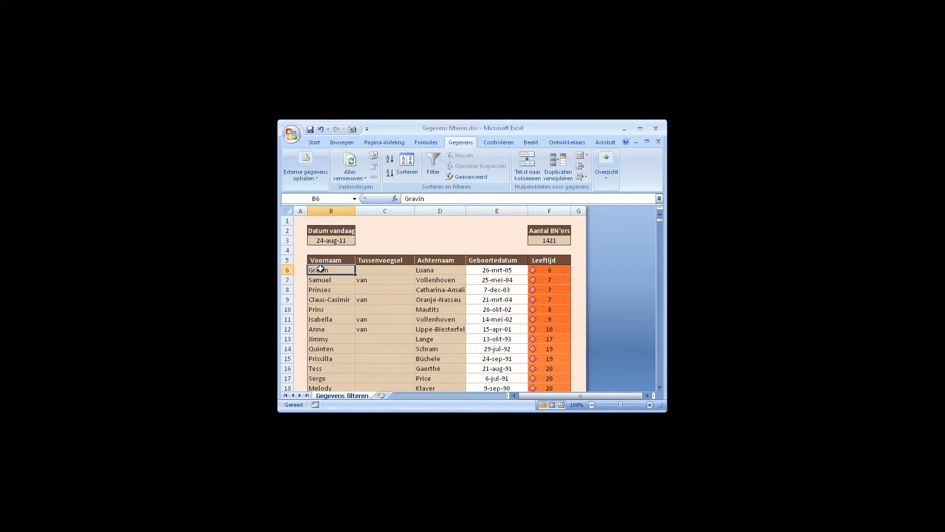
{"action": "left_click_drag", "start_coordinate": [321, 268], "coordinate": [553, 272]}
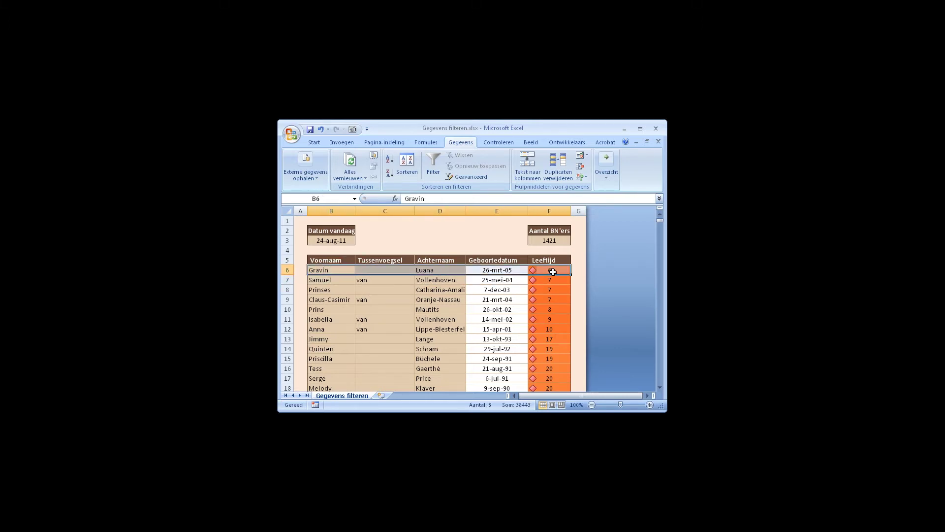
{"action": "key", "text": "ctrl+shift+Down"}
{"action": "left_click", "coordinate": [407, 165]}
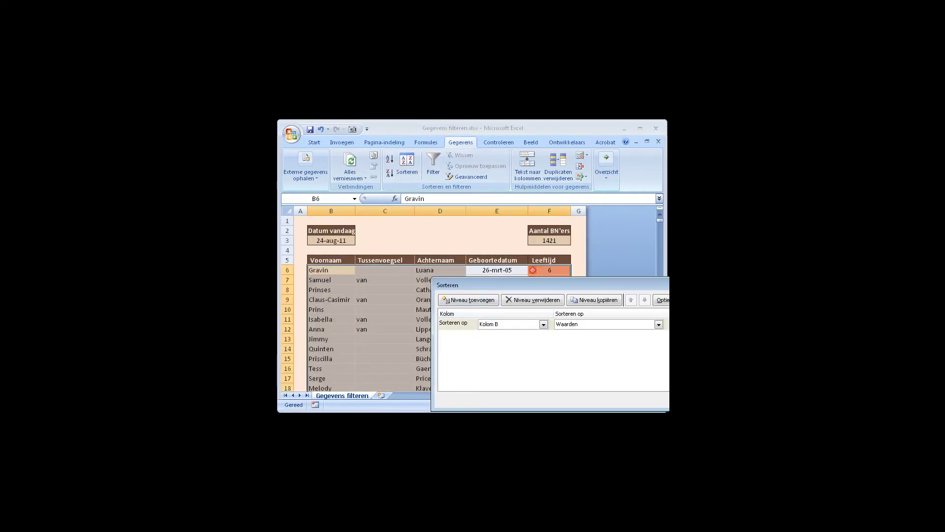
{"action": "key", "text": "Return"}
{"action": "left_click", "coordinate": [412, 299]}
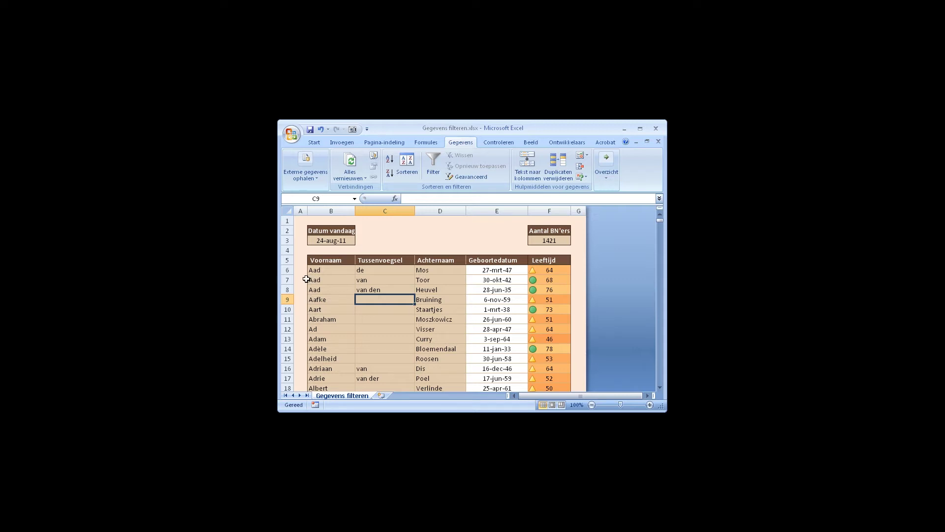
{"action": "left_click_drag", "start_coordinate": [316, 269], "coordinate": [498, 299]}
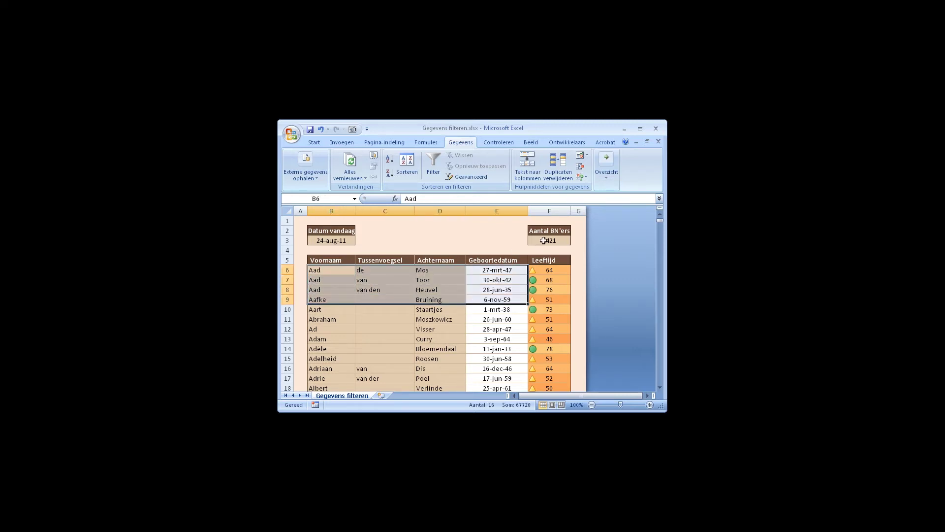
{"action": "left_click", "coordinate": [547, 241]}
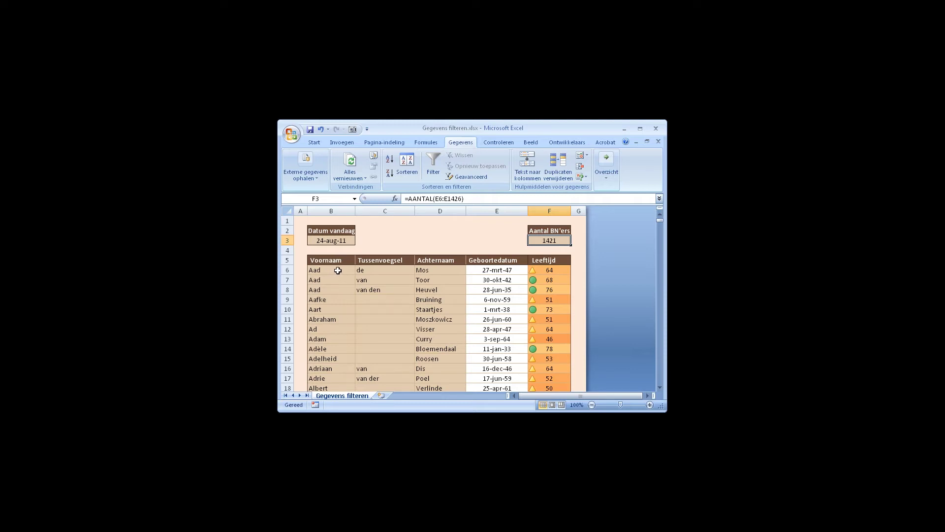
{"action": "left_click", "coordinate": [344, 261]}
{"action": "left_click", "coordinate": [398, 261]}
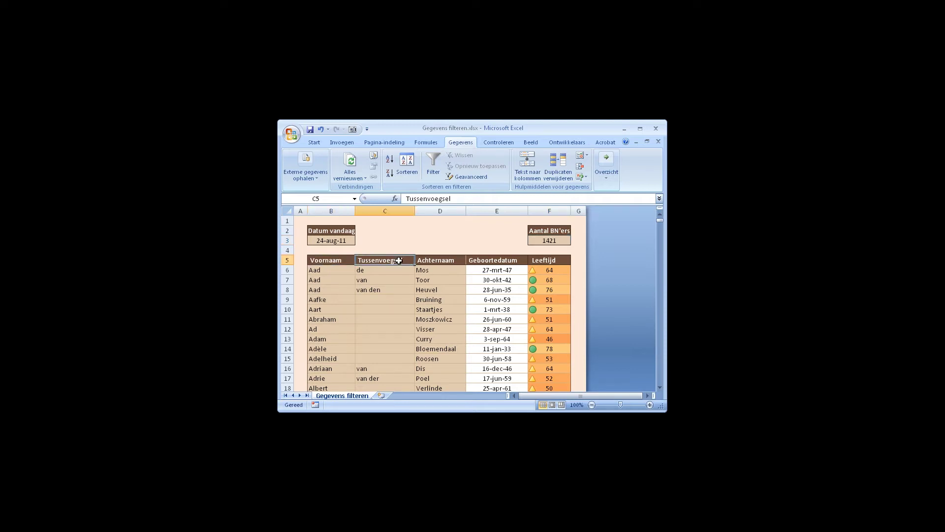
{"action": "left_click", "coordinate": [443, 260]}
{"action": "left_click", "coordinate": [511, 263]}
{"action": "left_click", "coordinate": [556, 262]}
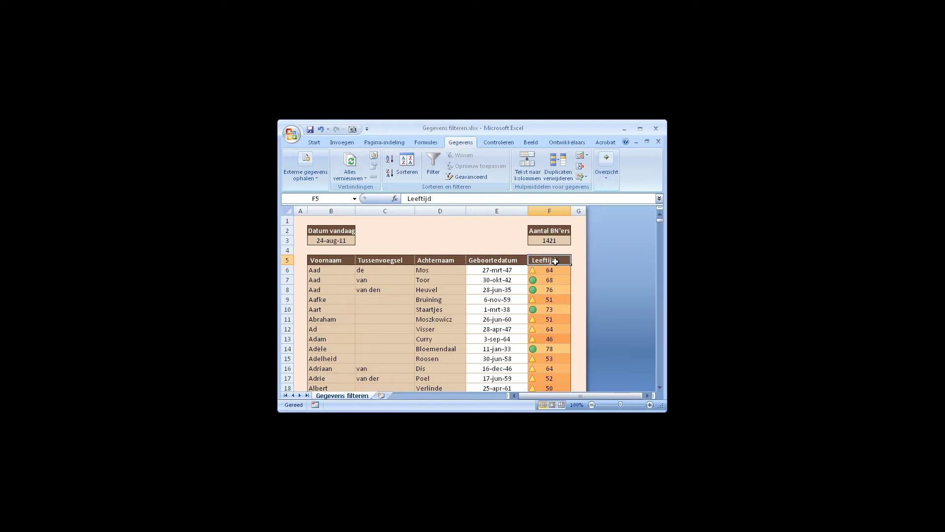
{"action": "left_click", "coordinate": [332, 260]}
{"action": "left_click_drag", "start_coordinate": [332, 260], "coordinate": [544, 261]}
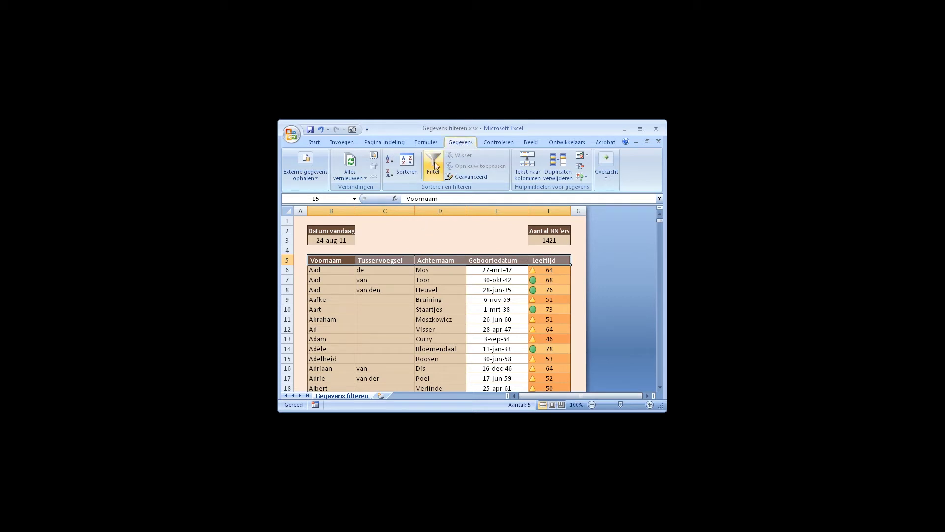
Turn on AutoFilter for the header row and show the Leeftijd filter list
{"action": "left_click", "coordinate": [433, 164]}
{"action": "left_click", "coordinate": [343, 274]}
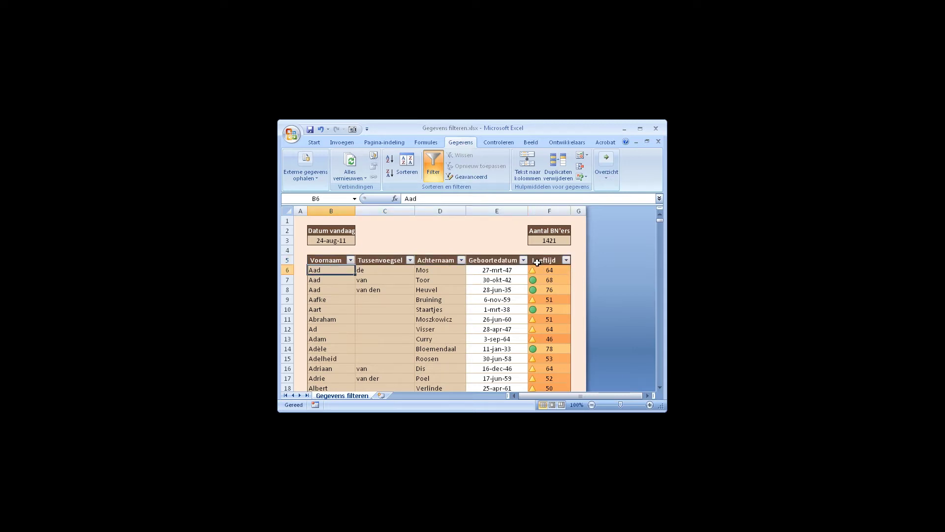
{"action": "left_click", "coordinate": [567, 261]}
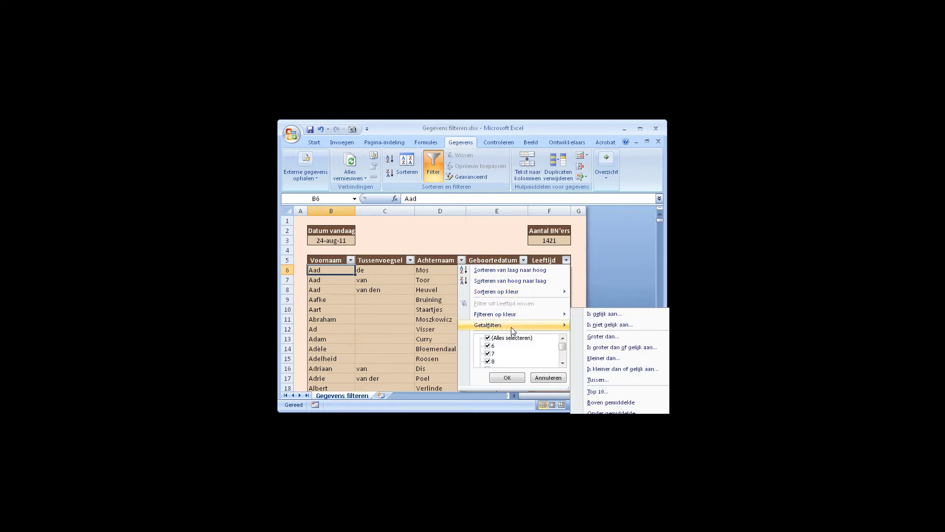
Filter Leeftijd to age 6 only, then widen it to ages 6, 7 and 8
{"action": "left_click", "coordinate": [488, 338]}
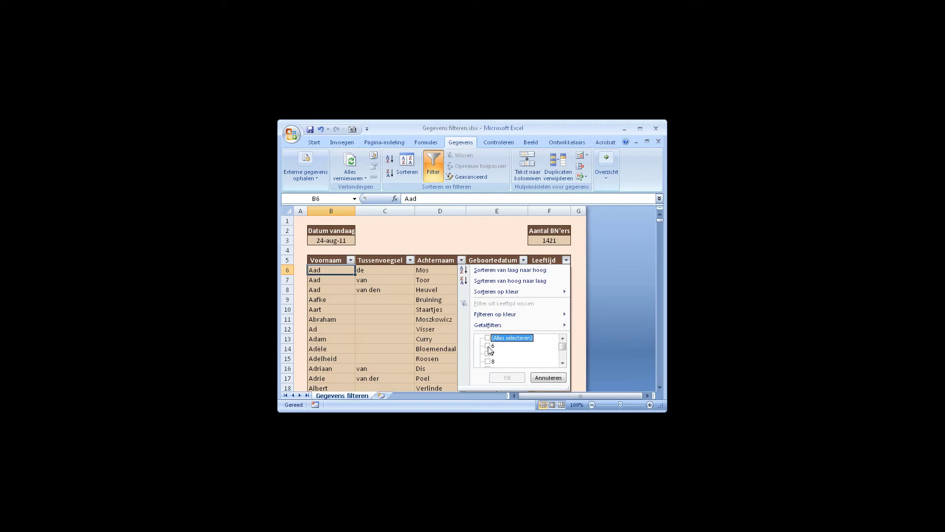
{"action": "left_click", "coordinate": [488, 347]}
{"action": "left_click", "coordinate": [508, 379]}
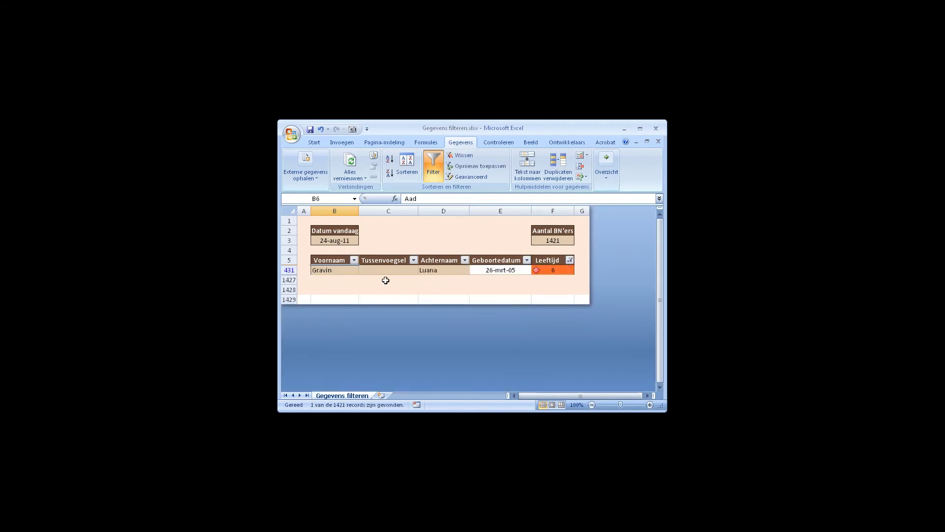
{"action": "left_click", "coordinate": [570, 260]}
{"action": "left_click", "coordinate": [491, 354]}
{"action": "left_click", "coordinate": [491, 361]}
{"action": "left_click", "coordinate": [510, 377]}
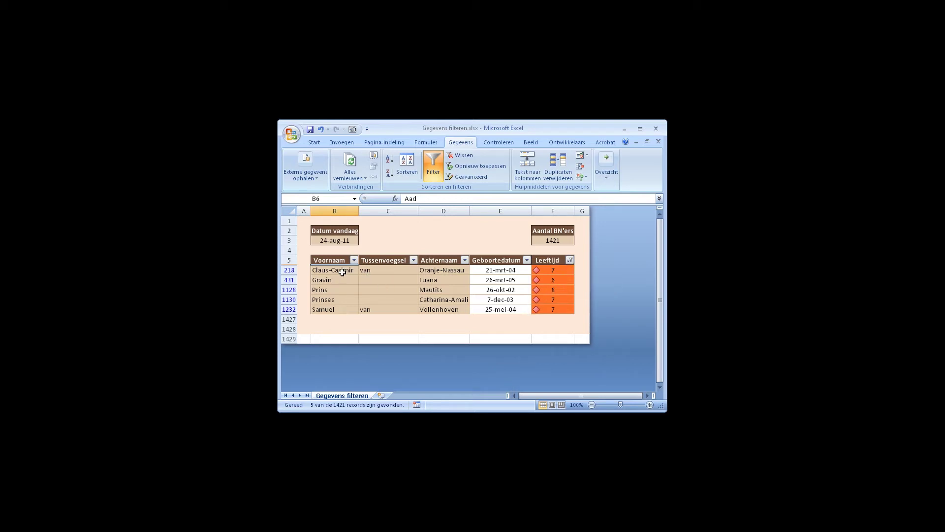
Tick (Alles selecteren) in the Leeftijd filter so every age shows again
{"action": "left_click", "coordinate": [570, 259]}
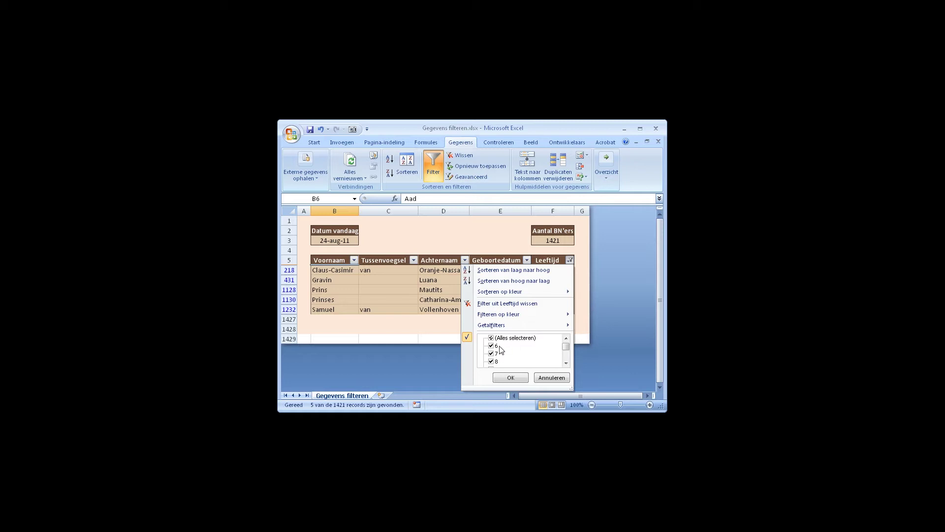
{"action": "left_click", "coordinate": [560, 359]}
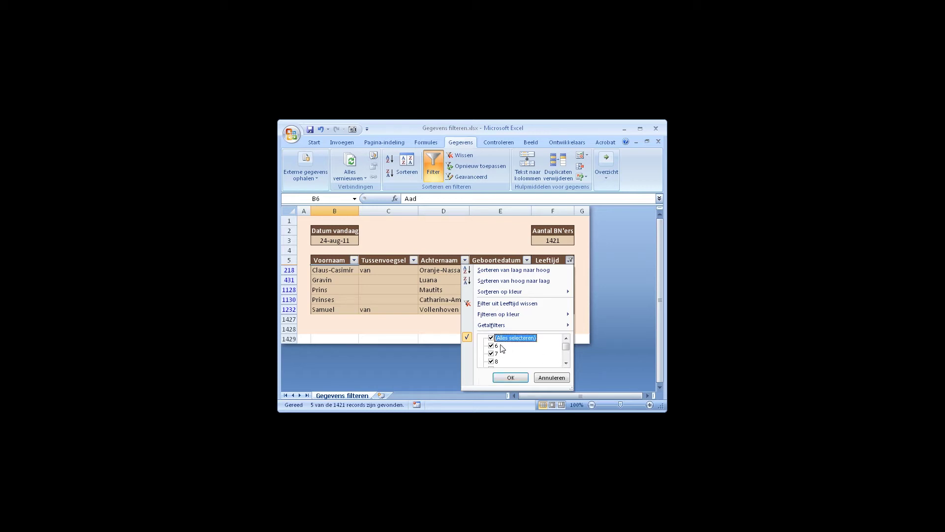
{"action": "left_click", "coordinate": [491, 338]}
{"action": "scroll", "coordinate": [522, 352], "scroll_direction": "down", "scroll_amount": 5}
{"action": "scroll", "coordinate": [522, 353], "scroll_direction": "down", "scroll_amount": 7}
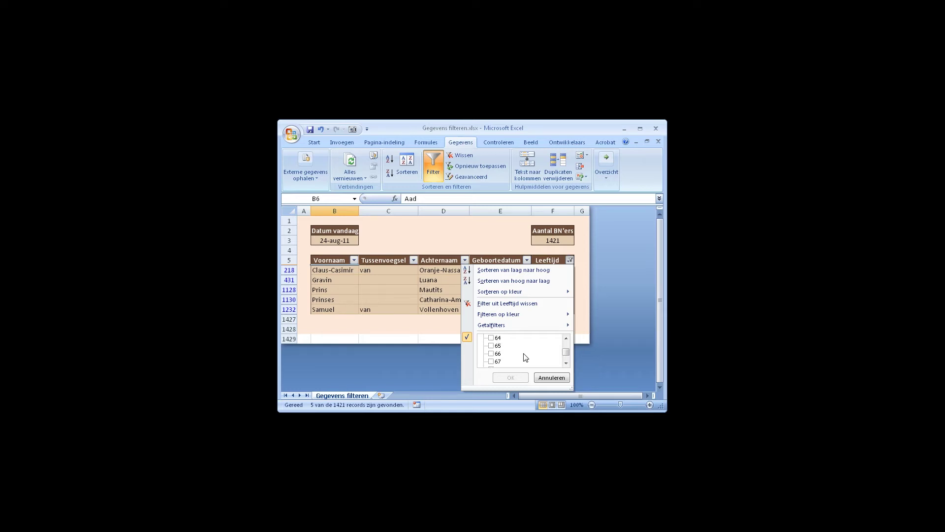
{"action": "scroll", "coordinate": [525, 358], "scroll_direction": "up", "scroll_amount": 7}
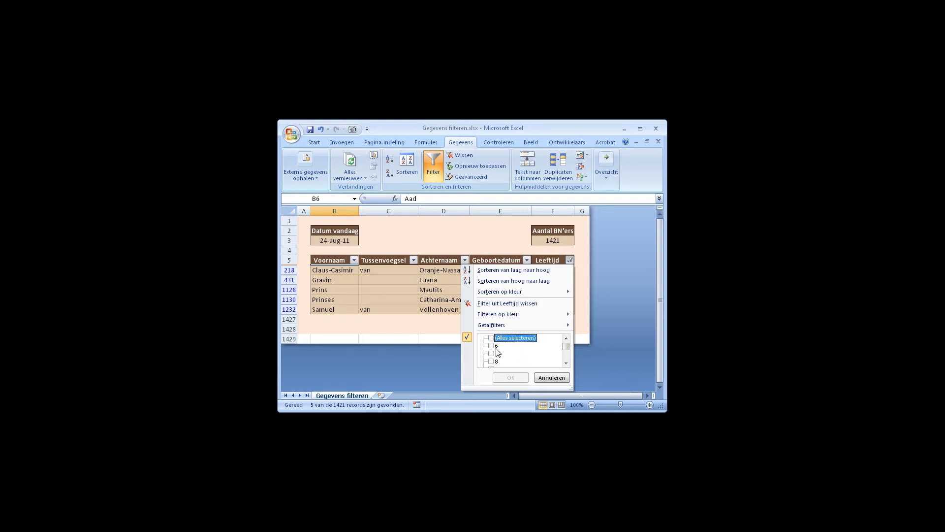
{"action": "left_click", "coordinate": [491, 339]}
{"action": "left_click", "coordinate": [511, 377]}
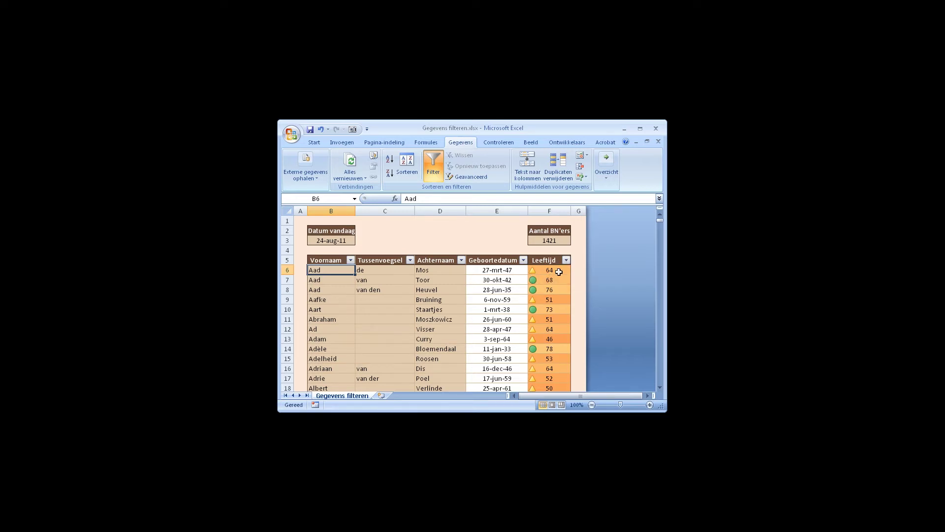
Filter Leeftijd by cell icon to the red diamond rows and inspect an age formula
{"action": "left_click", "coordinate": [566, 261]}
{"action": "mouse_move", "coordinate": [496, 314]}
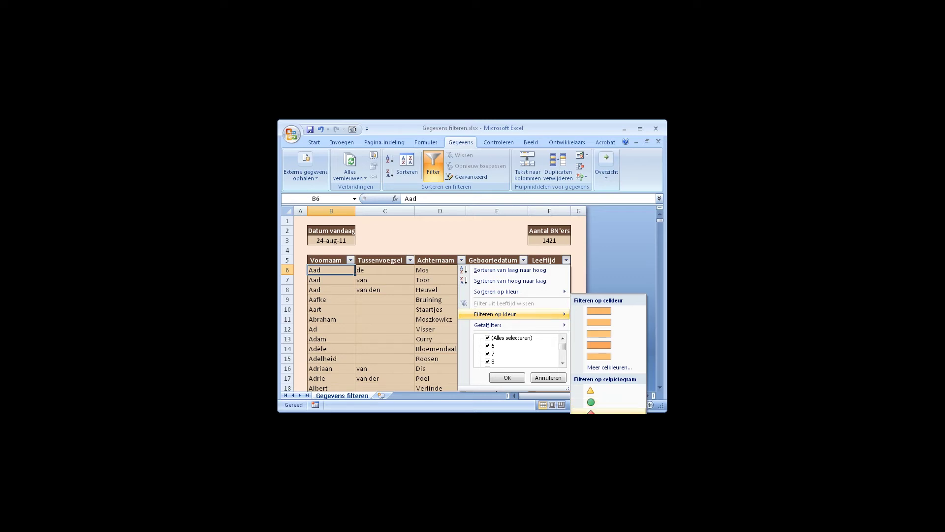
{"action": "left_click", "coordinate": [591, 411]}
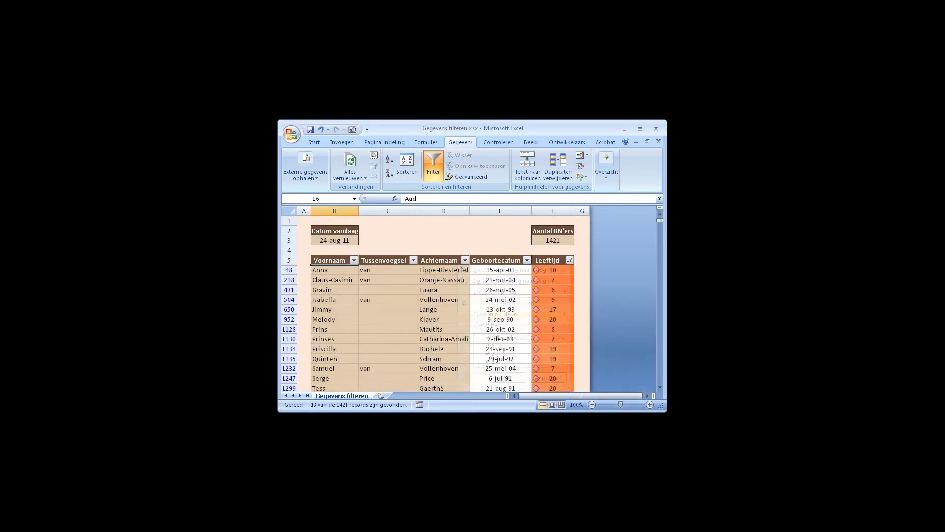
{"action": "left_click", "coordinate": [545, 339]}
{"action": "scroll", "coordinate": [545, 344], "scroll_direction": "down", "scroll_amount": 3}
{"action": "scroll", "coordinate": [545, 344], "scroll_direction": "up", "scroll_amount": 2}
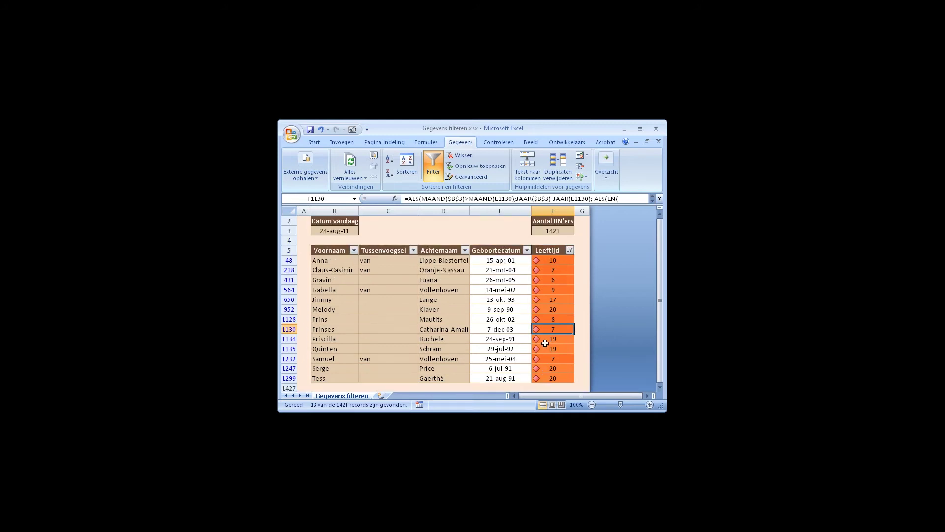
{"action": "scroll", "coordinate": [545, 344], "scroll_direction": "up", "scroll_amount": 1}
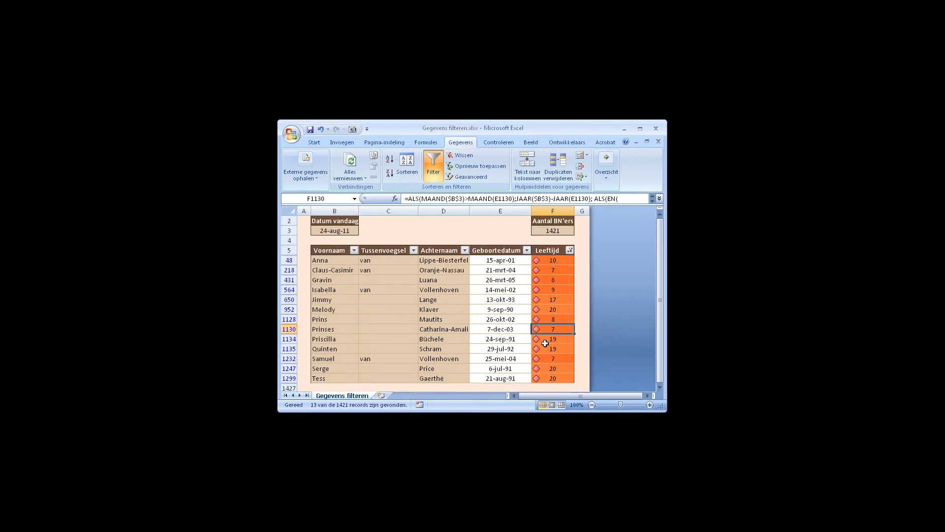
Switch the Leeftijd icon filter to the green circle, leaving 291 records
{"action": "left_click", "coordinate": [571, 259]}
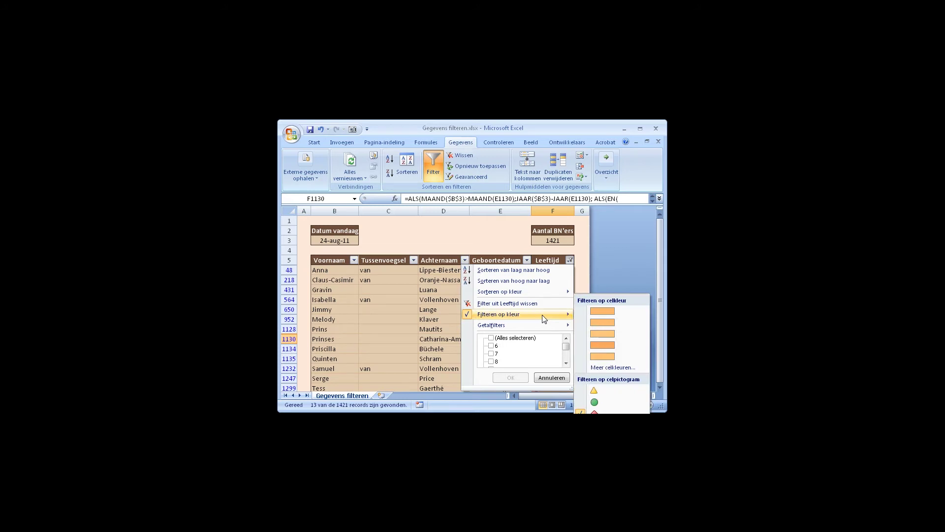
{"action": "left_click", "coordinate": [599, 403]}
{"action": "scroll", "coordinate": [547, 345], "scroll_direction": "down", "scroll_amount": 2}
{"action": "scroll", "coordinate": [546, 335], "scroll_direction": "up", "scroll_amount": 1}
{"action": "scroll", "coordinate": [547, 333], "scroll_direction": "up", "scroll_amount": 1}
{"action": "scroll", "coordinate": [546, 332], "scroll_direction": "up", "scroll_amount": 2}
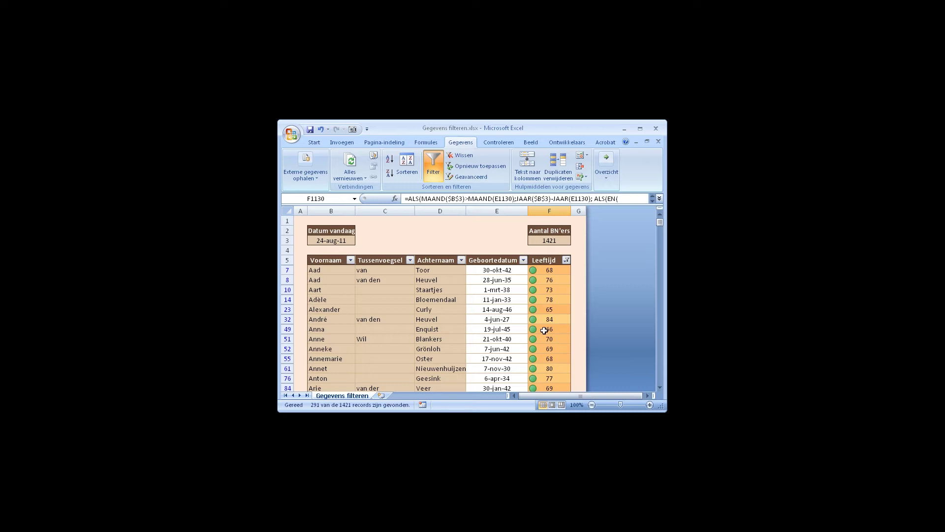
{"action": "left_click", "coordinate": [566, 260]}
{"action": "mouse_move", "coordinate": [497, 314]}
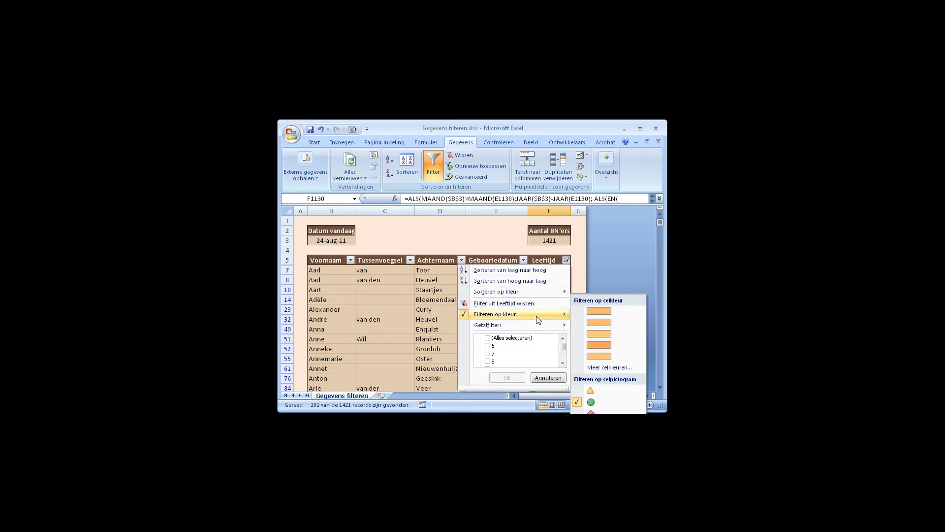
{"action": "left_click", "coordinate": [609, 367]}
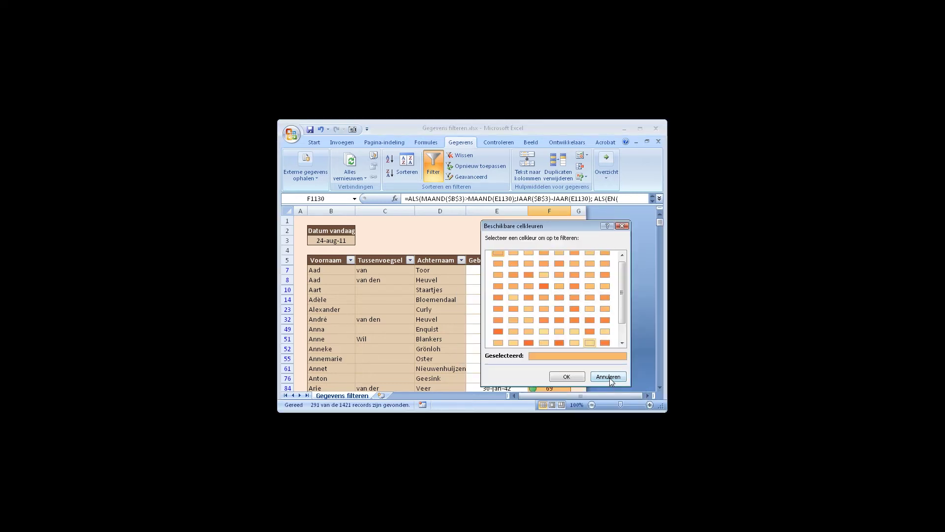
{"action": "left_click", "coordinate": [622, 343]}
{"action": "left_click", "coordinate": [622, 344]}
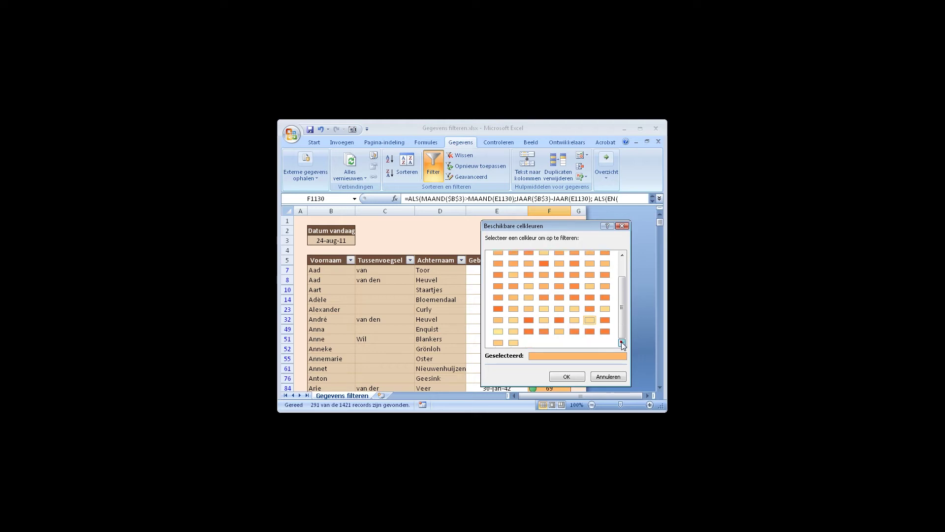
{"action": "left_click_drag", "start_coordinate": [624, 333], "coordinate": [628, 302]}
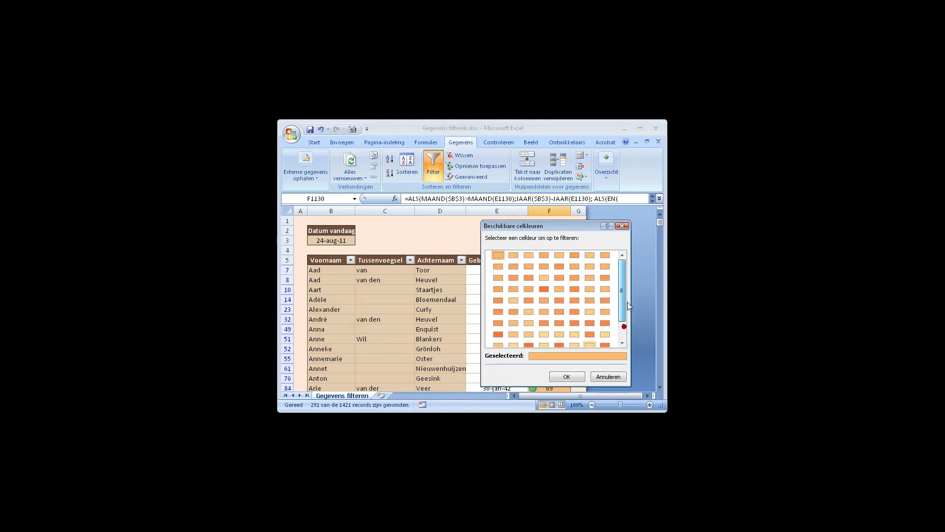
{"action": "left_click", "coordinate": [610, 377]}
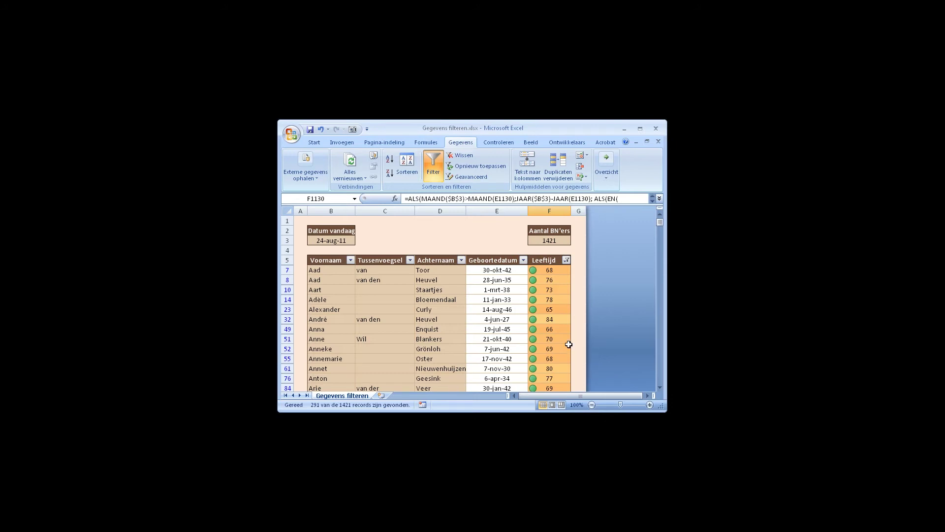
Filter Leeftijd by cell icon on the yellow triangle, leaving 1117 of 1421 records
{"action": "left_click", "coordinate": [567, 261]}
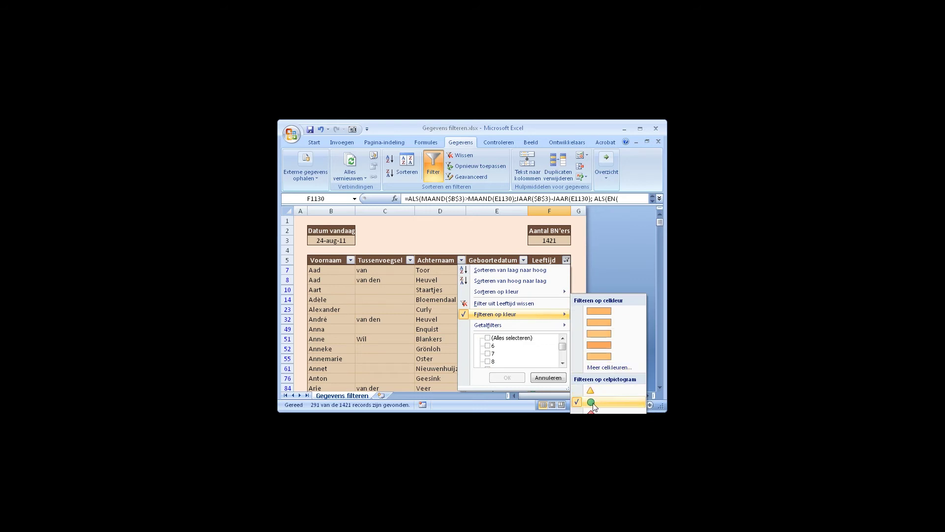
{"action": "left_click", "coordinate": [602, 393]}
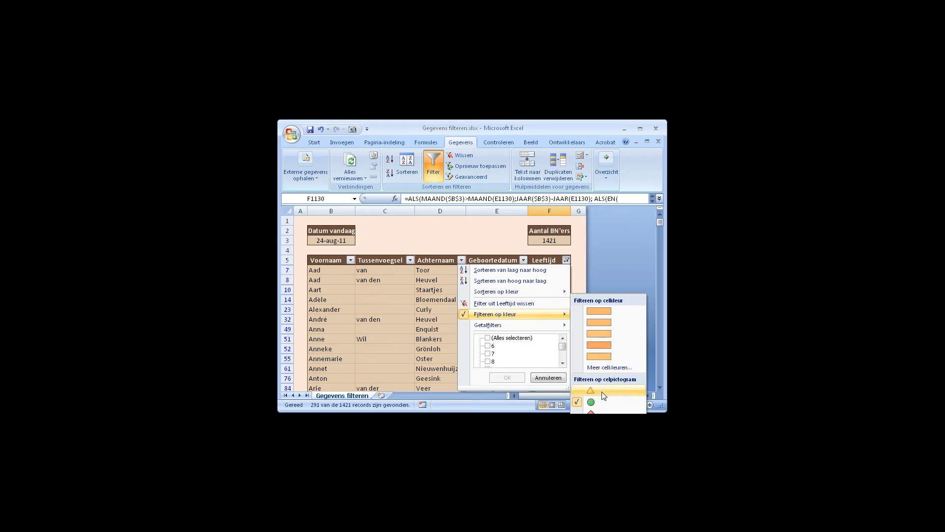
{"action": "left_click", "coordinate": [602, 392]}
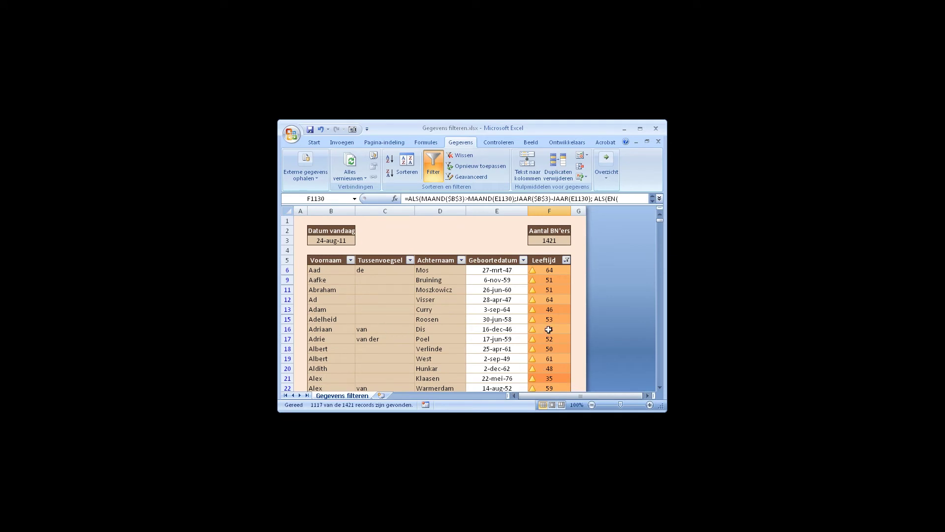
Add a Voornaam text filter 'Begint met' Aa, leaving only Aad and Aafke
{"action": "left_click", "coordinate": [351, 260]}
{"action": "mouse_move", "coordinate": [311, 325]}
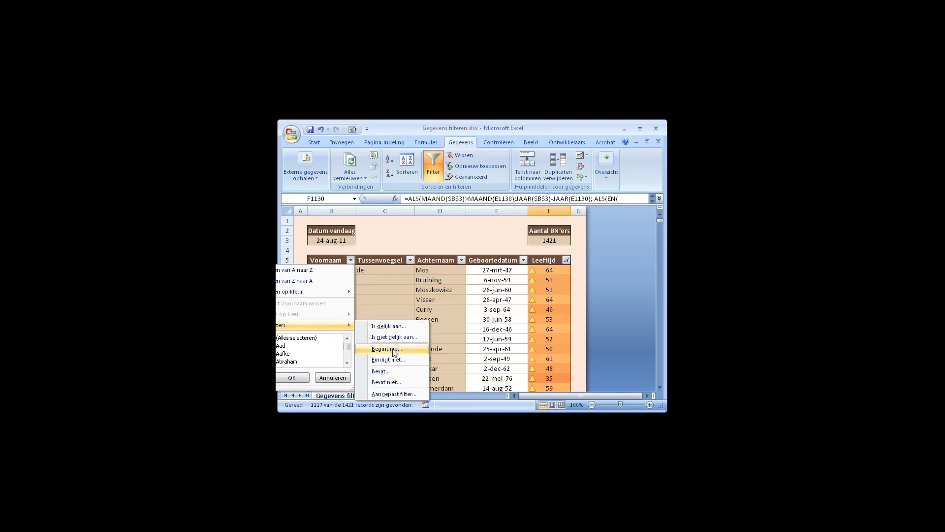
{"action": "left_click", "coordinate": [387, 263]}
{"action": "left_click", "coordinate": [331, 271]}
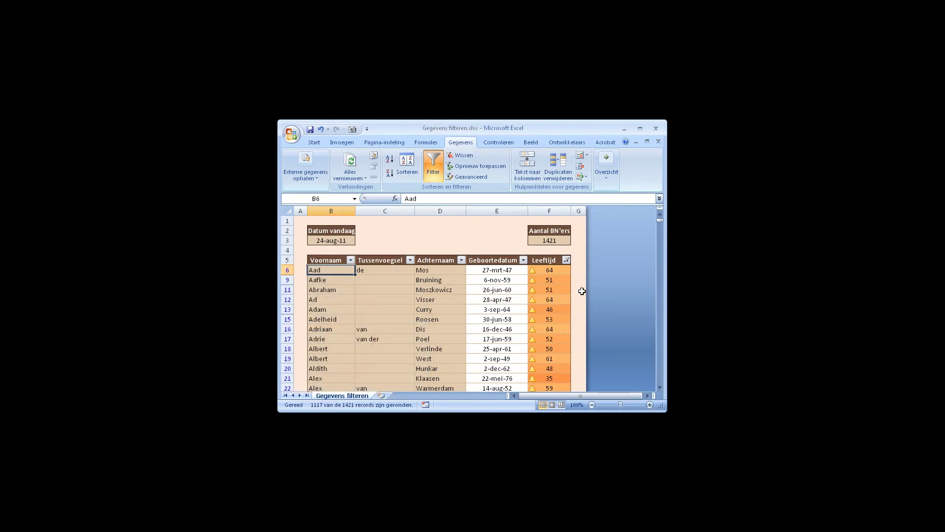
{"action": "left_click", "coordinate": [351, 260]}
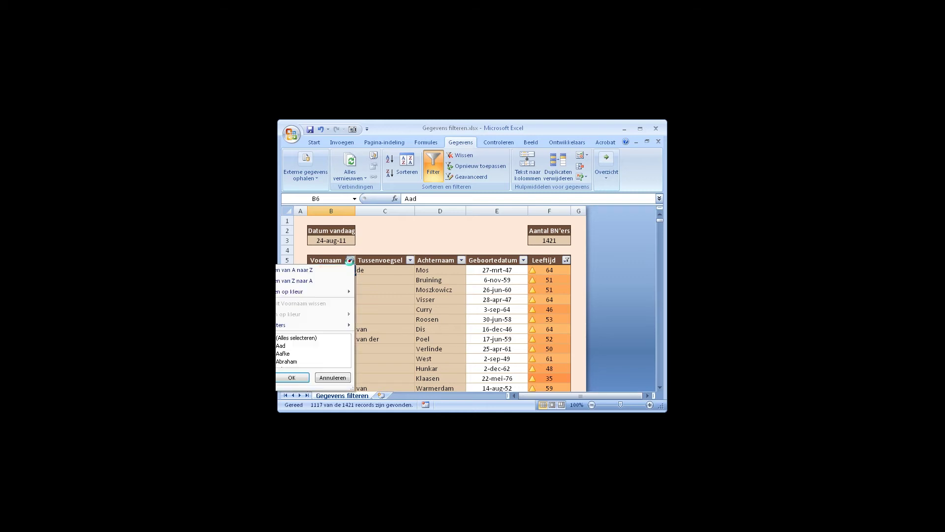
{"action": "left_click", "coordinate": [320, 325]}
{"action": "left_click", "coordinate": [403, 350]}
{"action": "type", "text": "Aa"}
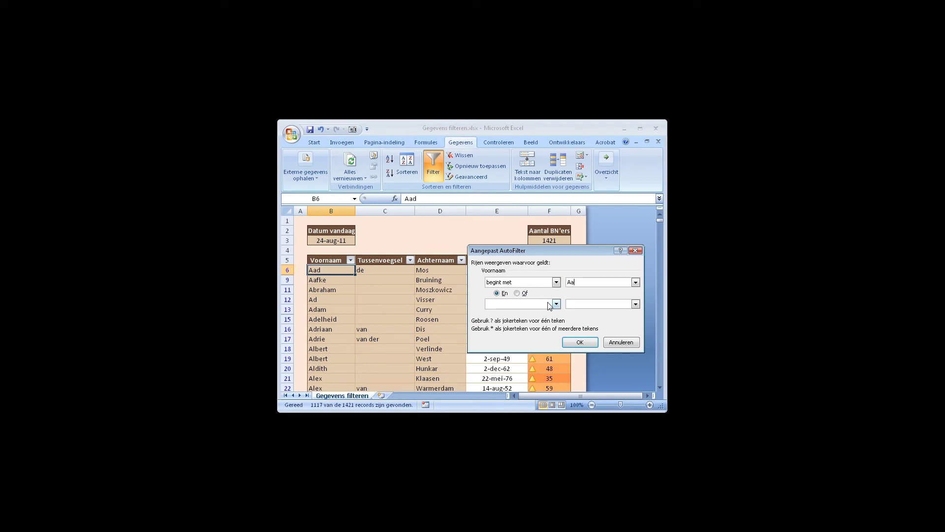
{"action": "left_click", "coordinate": [580, 342]}
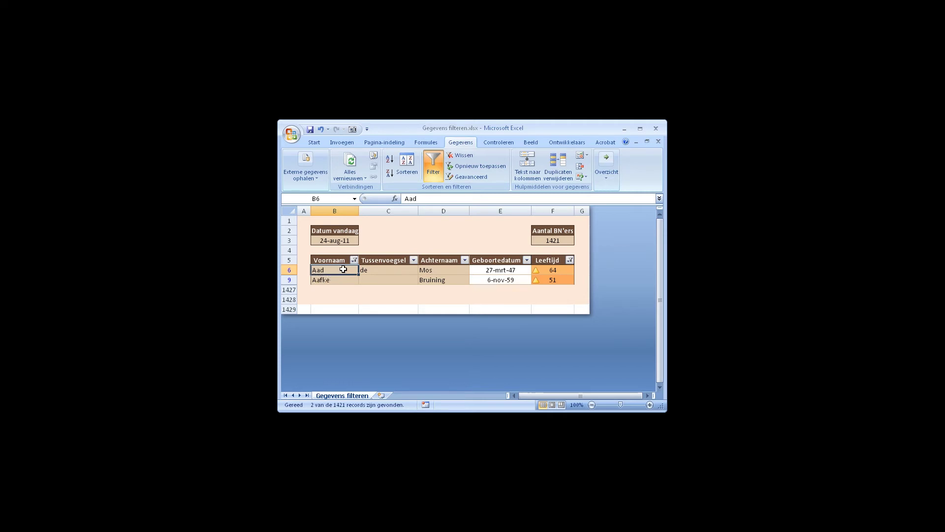
Extend the Voornaam filter with 'Of' second condition 'bevat' ey, giving 9 records
{"action": "left_click", "coordinate": [354, 260]}
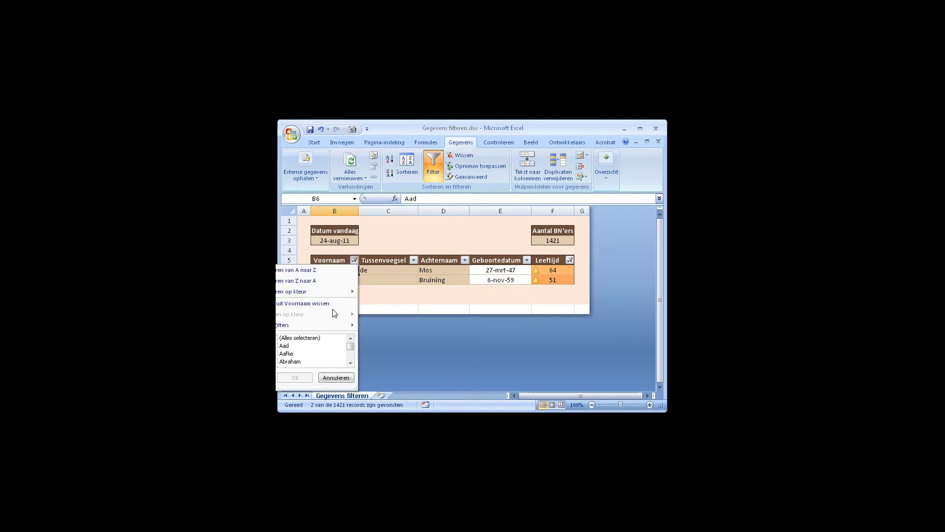
{"action": "mouse_move", "coordinate": [314, 325]}
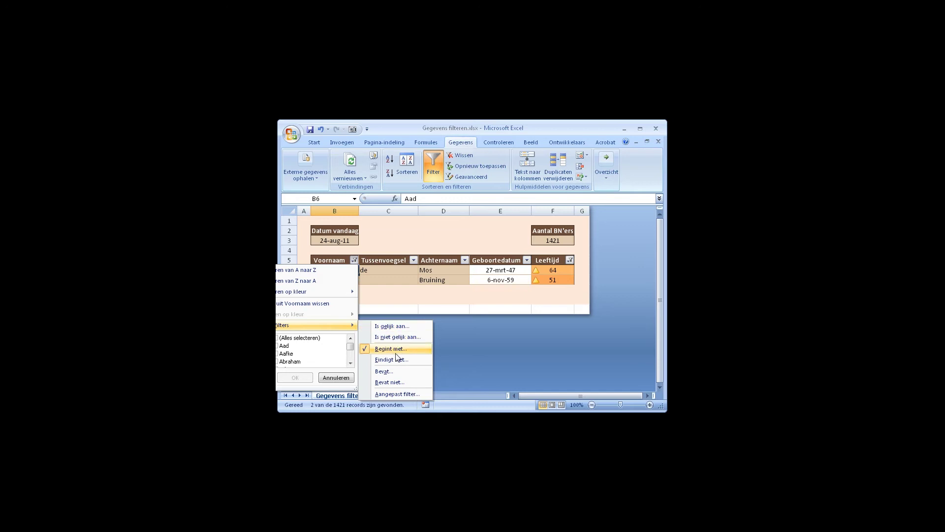
{"action": "left_click", "coordinate": [399, 393]}
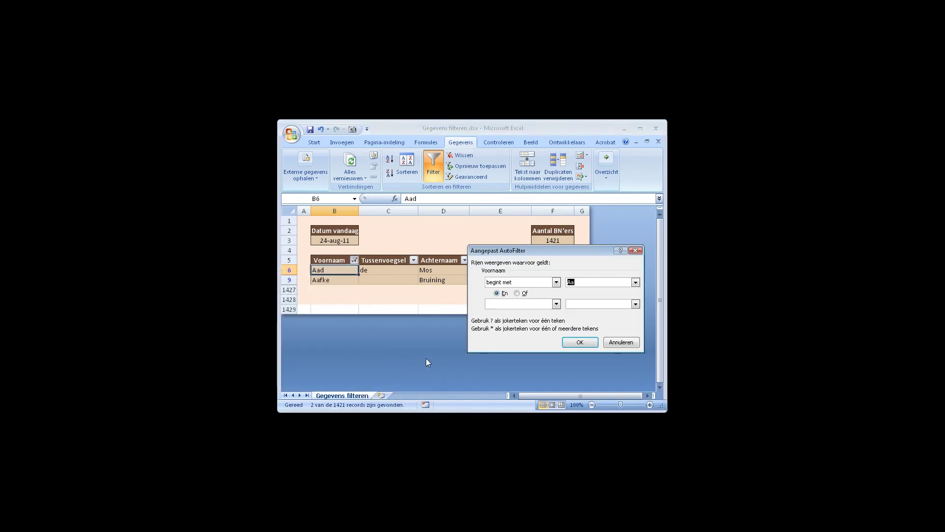
{"action": "left_click", "coordinate": [556, 304]}
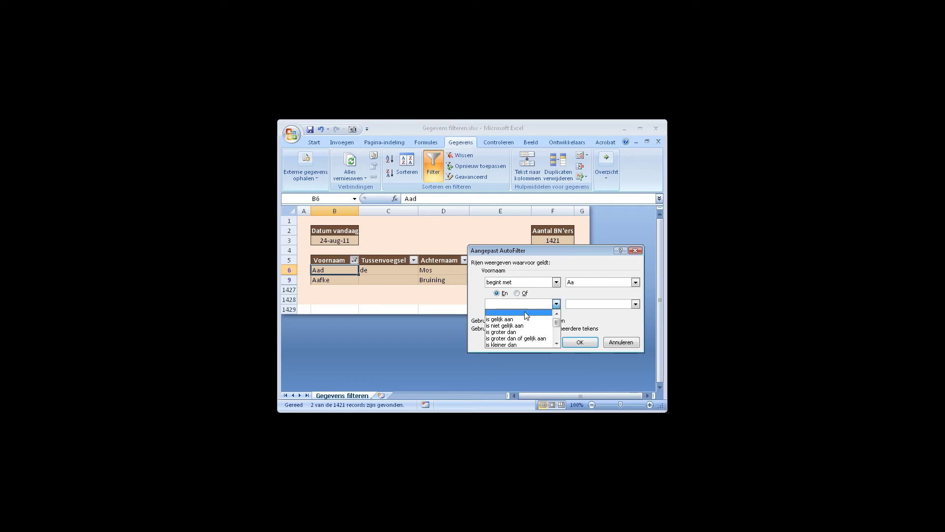
{"action": "left_click", "coordinate": [556, 304]}
{"action": "left_click", "coordinate": [517, 294]}
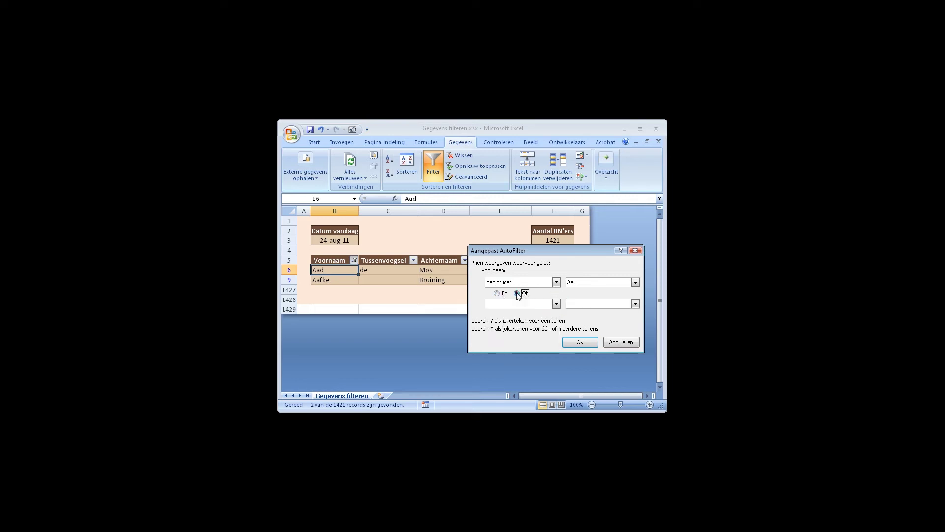
{"action": "left_click", "coordinate": [556, 304]}
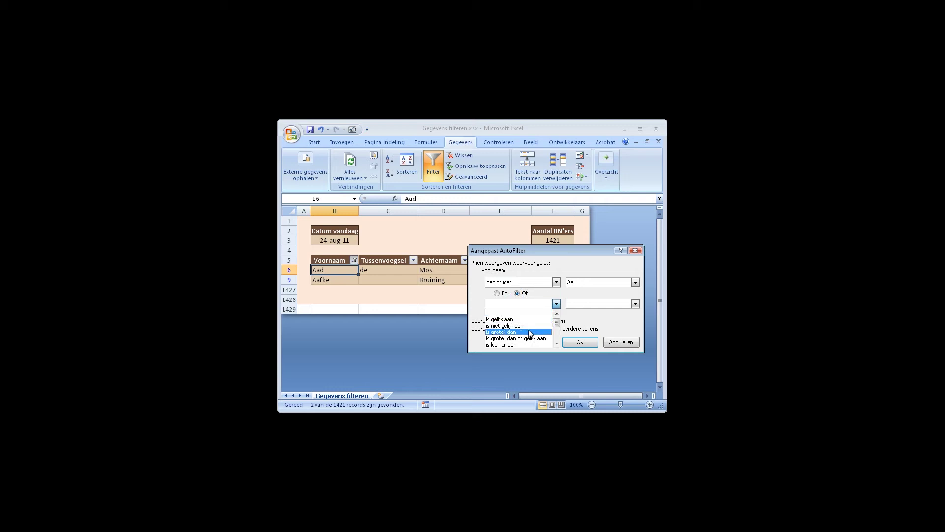
{"action": "scroll", "coordinate": [527, 337], "scroll_direction": "down", "scroll_amount": 2}
{"action": "scroll", "coordinate": [522, 342], "scroll_direction": "down", "scroll_amount": 1}
{"action": "left_click", "coordinate": [520, 339]}
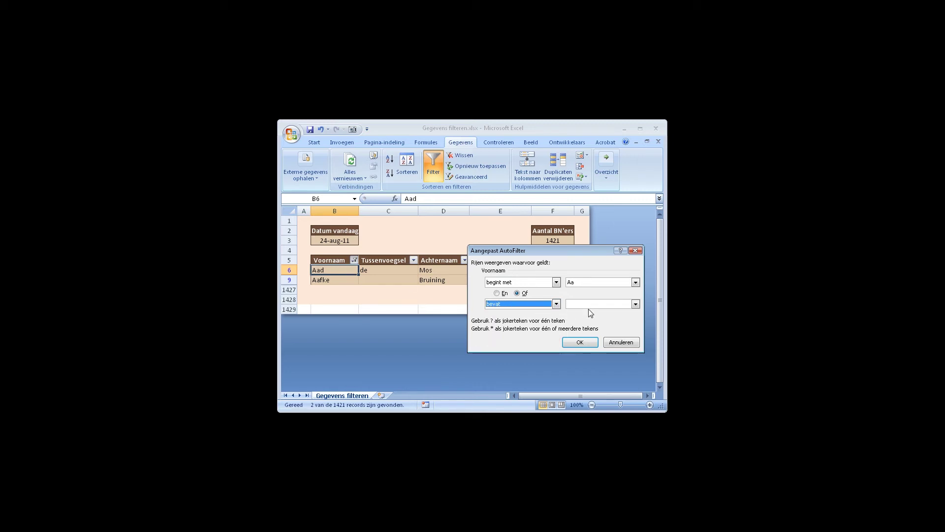
{"action": "key", "text": "Tab"}
{"action": "left_click", "coordinate": [580, 342]}
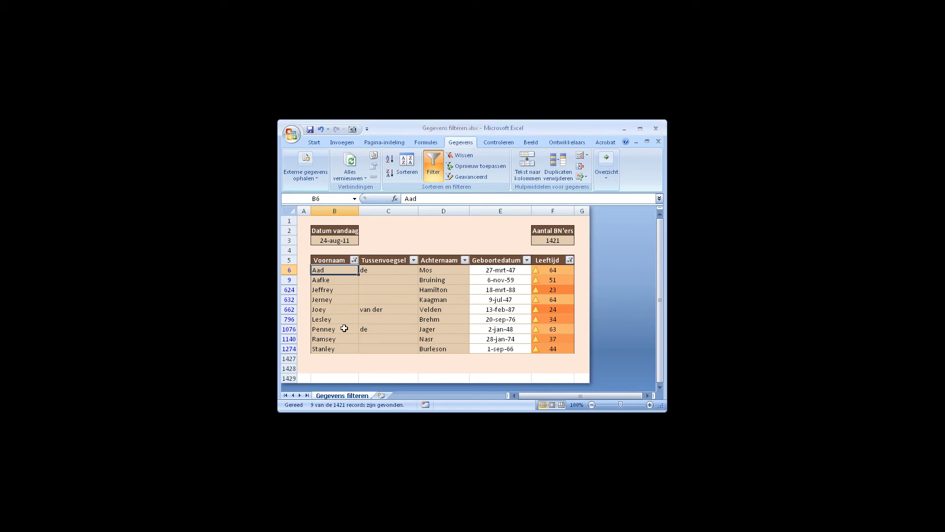
Point out the Jeffrey row among the 9 results, then show the Voornaam filter list
{"action": "left_click", "coordinate": [337, 289]}
{"action": "left_click", "coordinate": [327, 270]}
{"action": "left_click", "coordinate": [336, 280]}
{"action": "left_click", "coordinate": [335, 290]}
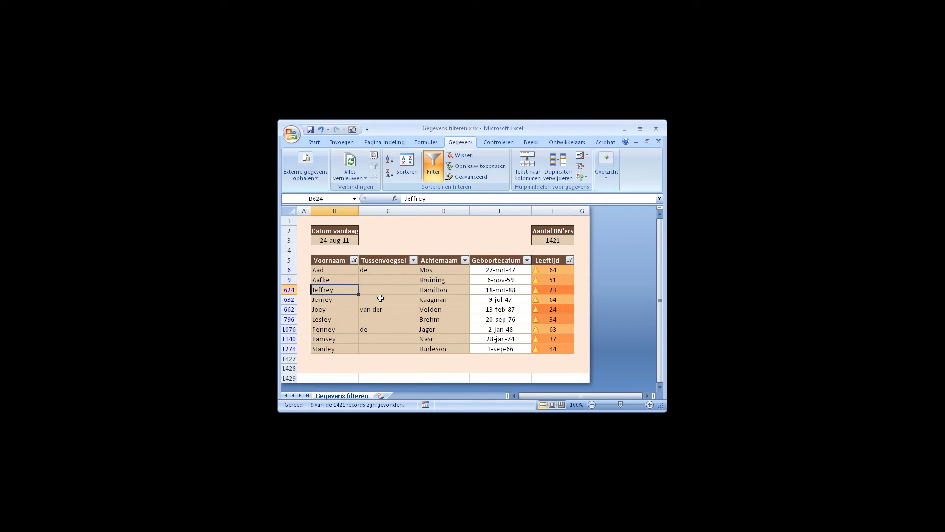
{"action": "left_click", "coordinate": [355, 260]}
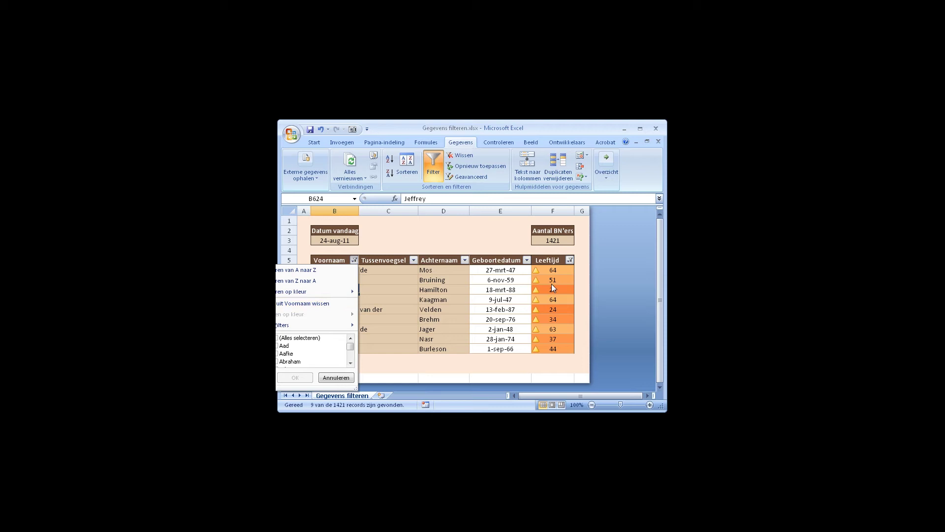
Choose 'Filter uit Leeftijd wissen' to drop the icon filter, showing 12 of 1421 records
{"action": "left_click", "coordinate": [570, 260]}
{"action": "left_click", "coordinate": [570, 260]}
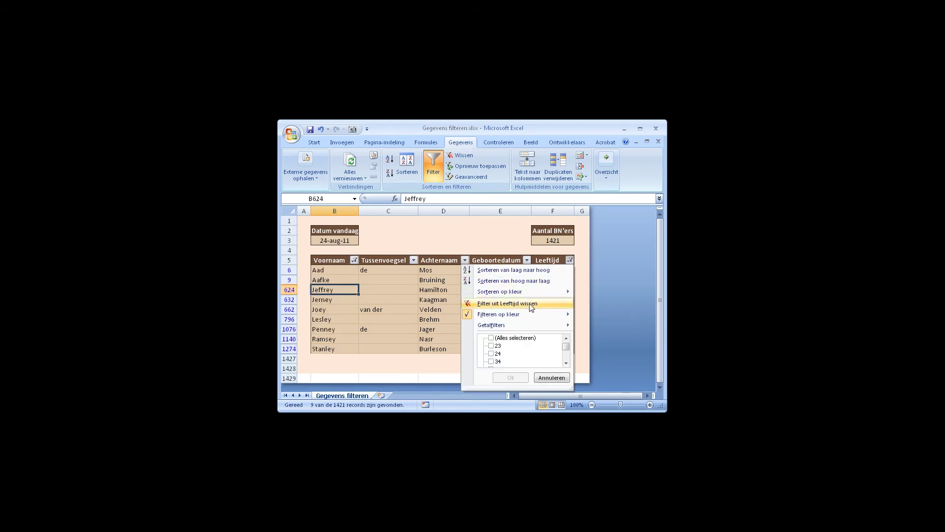
{"action": "mouse_move", "coordinate": [500, 314]}
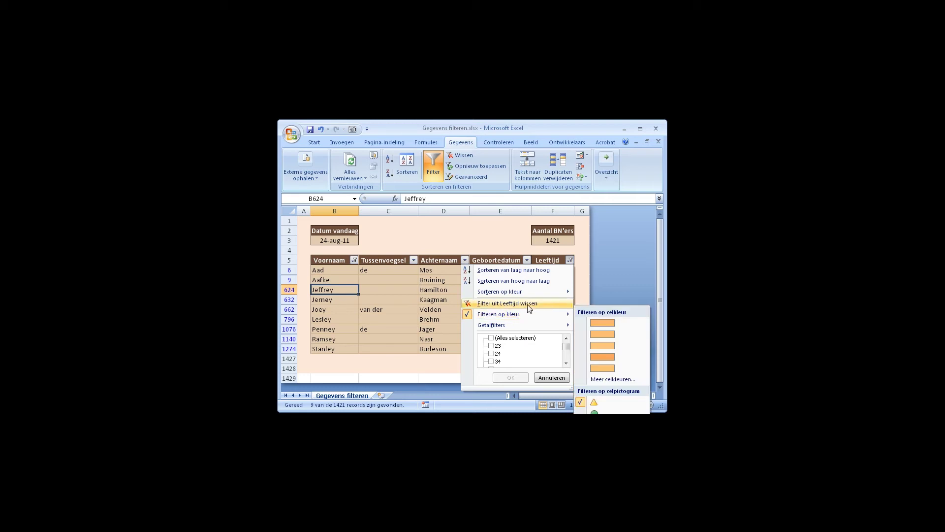
{"action": "left_click", "coordinate": [518, 303]}
{"action": "scroll", "coordinate": [521, 308], "scroll_direction": "down", "scroll_amount": 2}
{"action": "scroll", "coordinate": [519, 309], "scroll_direction": "up", "scroll_amount": 2}
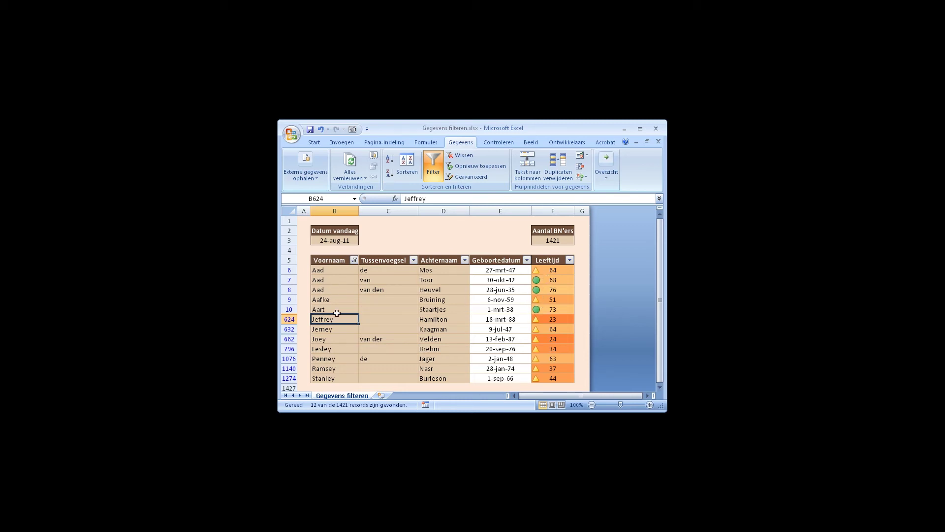
Check the reappeared Aad row's age formula, then filter Leeftijd to the warning-triangle icon again
{"action": "mouse_move", "coordinate": [536, 279]}
{"action": "left_mouse_down"}
{"action": "mouse_move", "coordinate": [378, 270]}
{"action": "mouse_move", "coordinate": [335, 280]}
{"action": "left_mouse_up"}
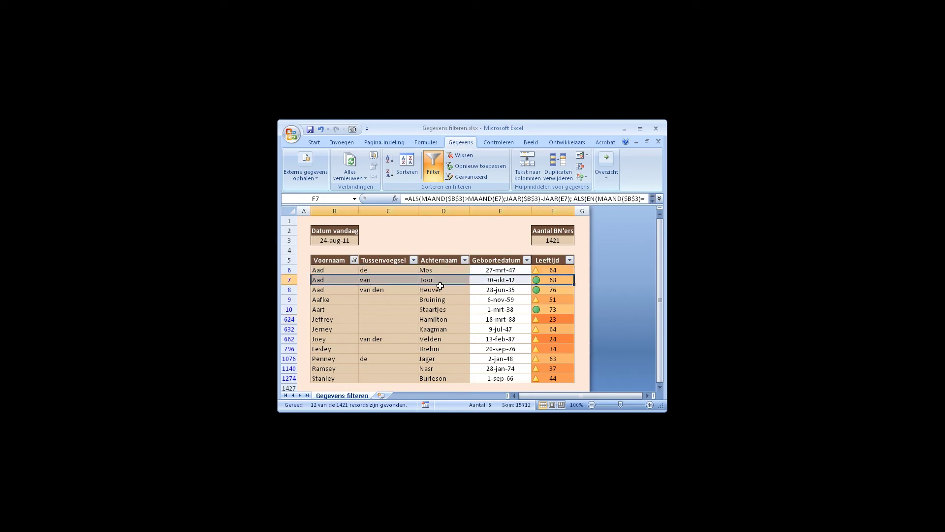
{"action": "left_click", "coordinate": [331, 279]}
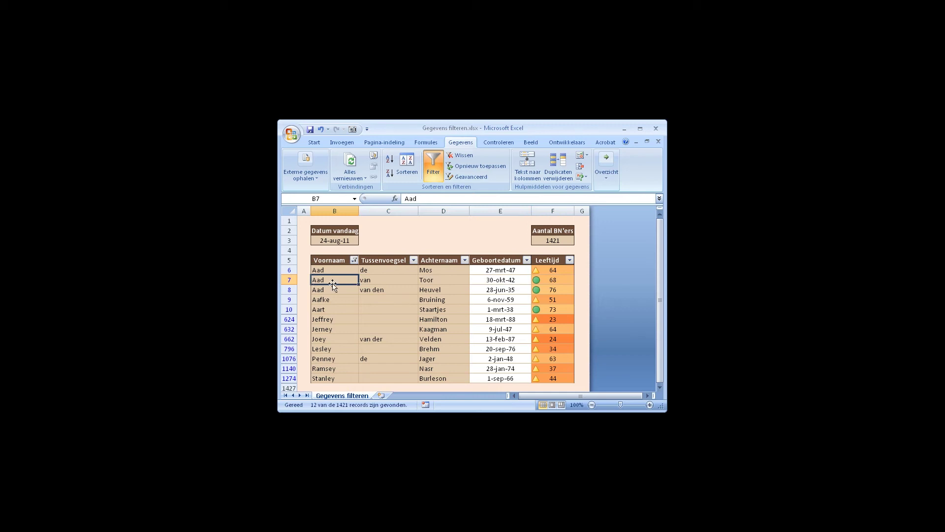
{"action": "left_click", "coordinate": [545, 281]}
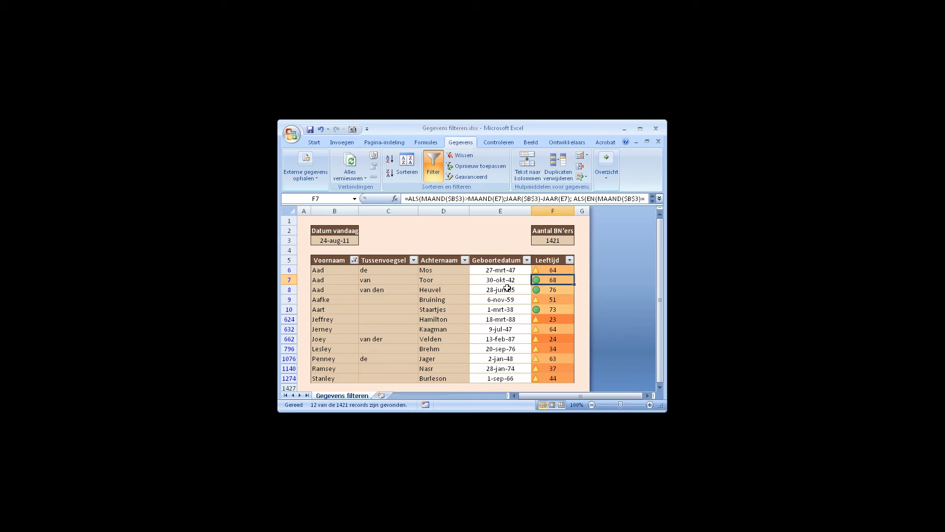
{"action": "left_click", "coordinate": [570, 260]}
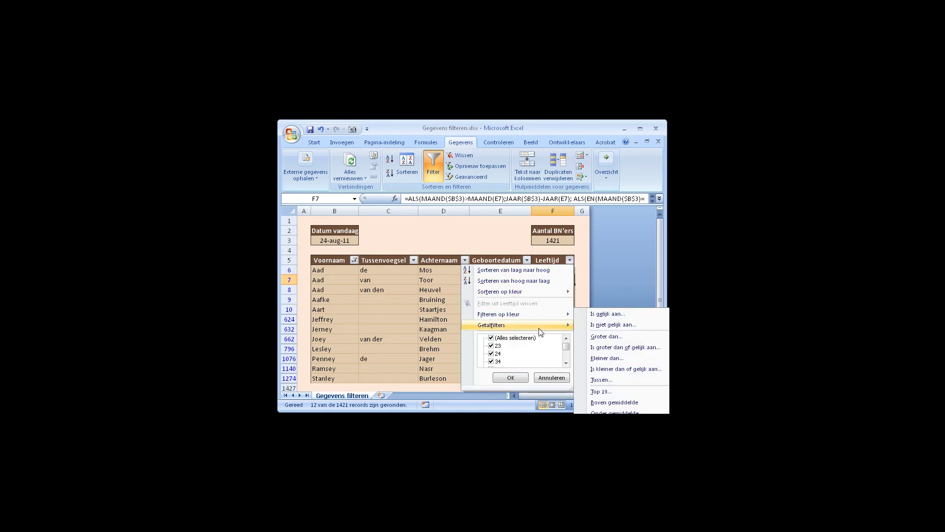
{"action": "mouse_move", "coordinate": [499, 314]}
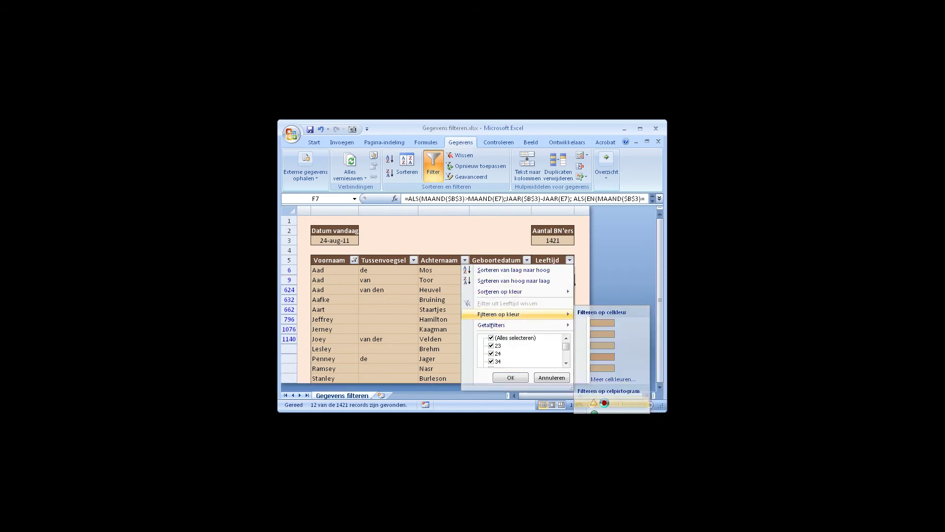
{"action": "left_click", "coordinate": [594, 403]}
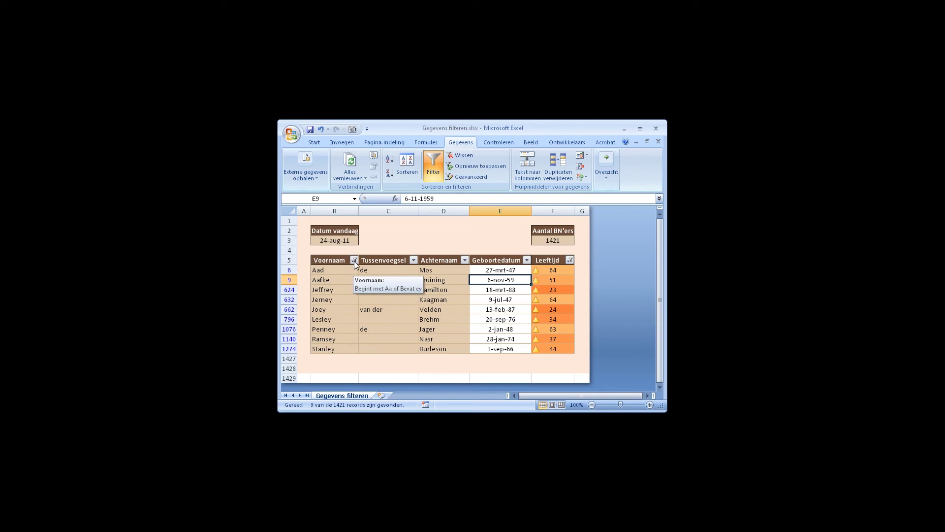
{"action": "left_click_drag", "start_coordinate": [317, 270], "coordinate": [554, 349]}
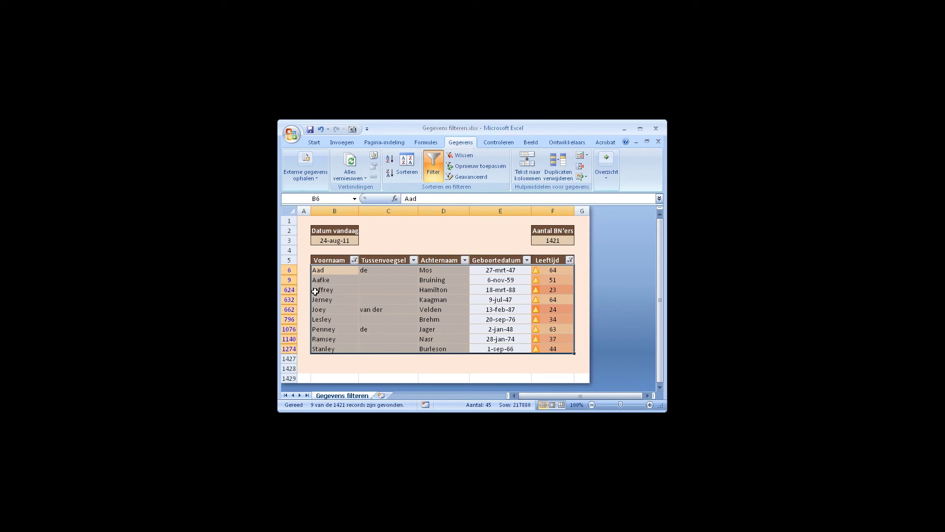
{"action": "left_click", "coordinate": [303, 271]}
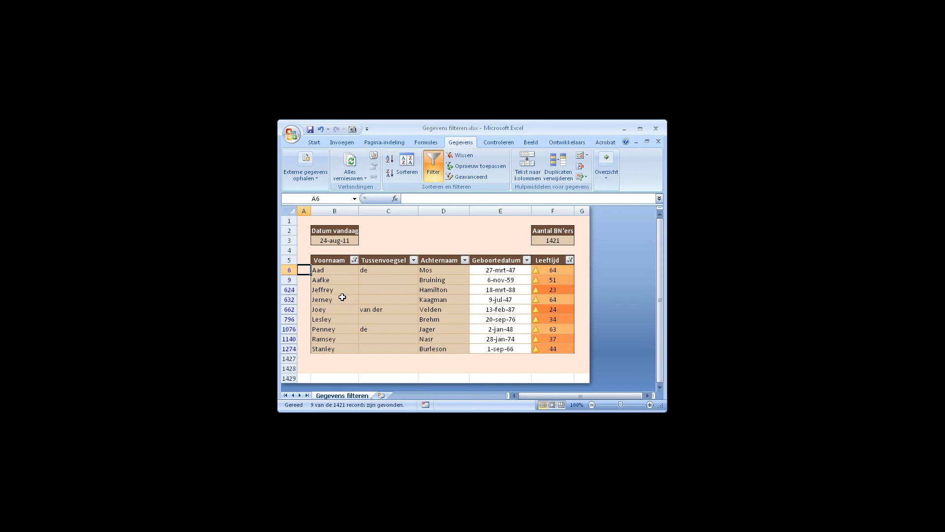
{"action": "left_click", "coordinate": [338, 261]}
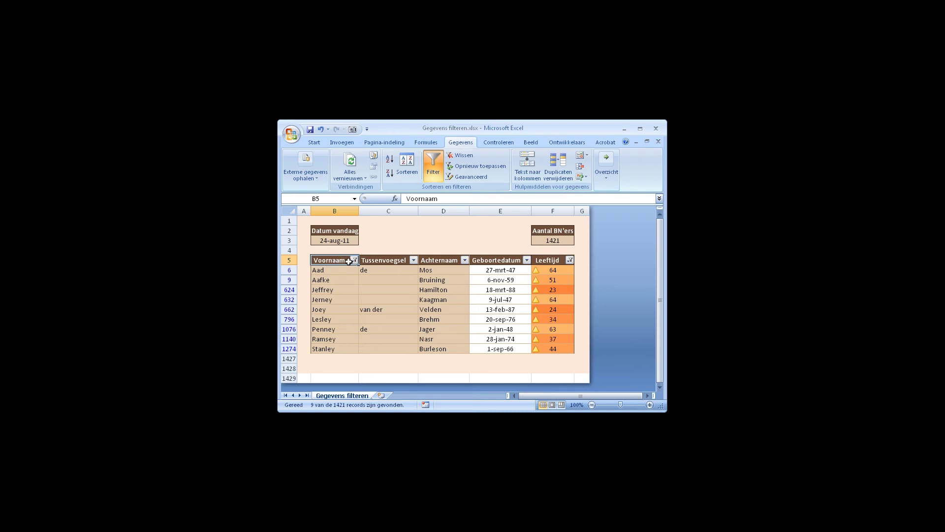
{"action": "left_click", "coordinate": [528, 260]}
{"action": "mouse_move", "coordinate": [473, 325]}
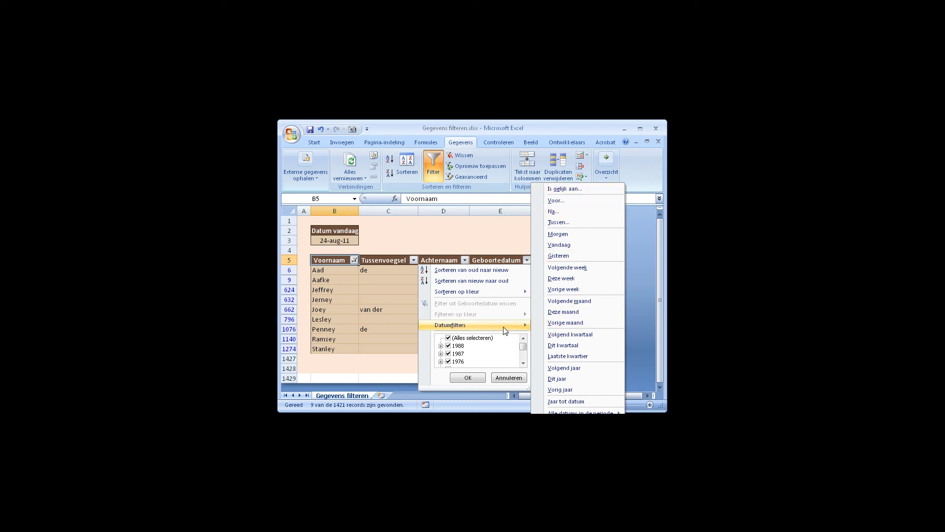
{"action": "left_click", "coordinate": [499, 265]}
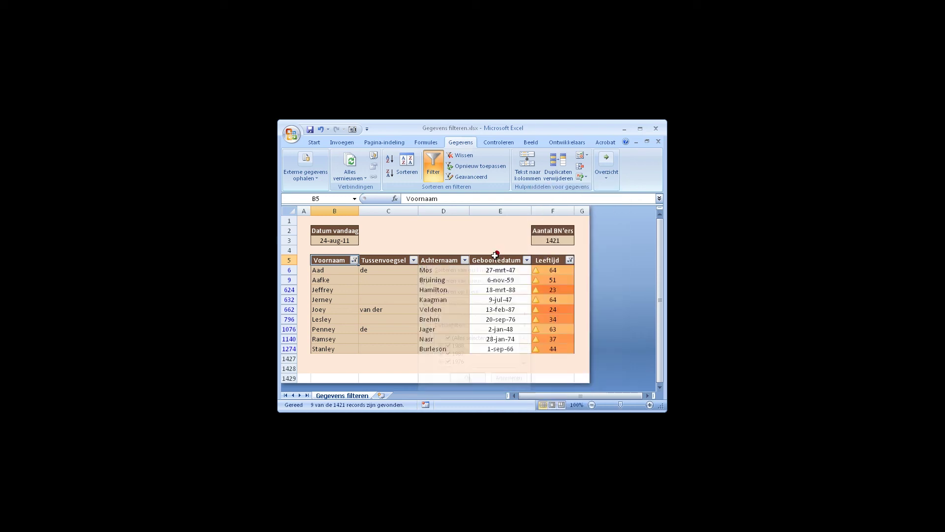
{"action": "left_click", "coordinate": [495, 271]}
{"action": "right_click", "coordinate": [496, 270]}
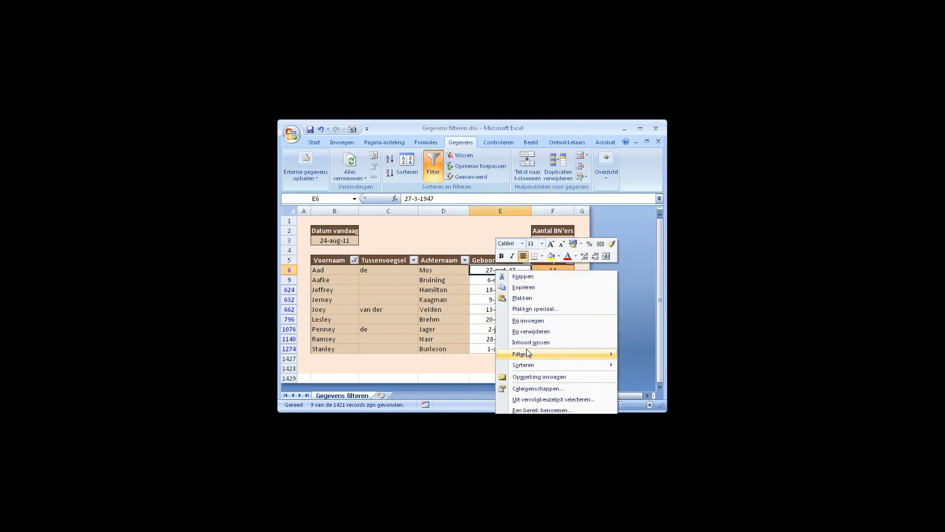
{"action": "left_click", "coordinate": [532, 392]}
{"action": "left_click_drag", "start_coordinate": [545, 214], "coordinate": [503, 165]}
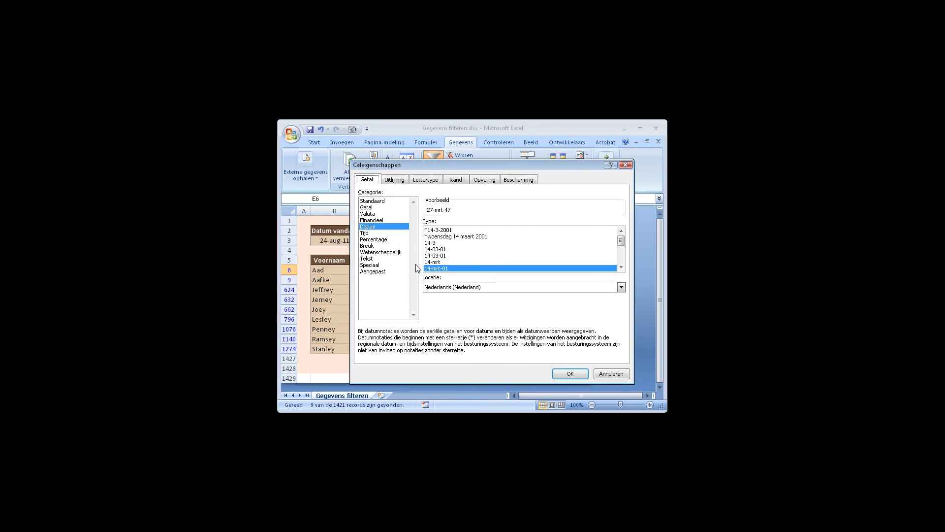
{"action": "left_click", "coordinate": [615, 374]}
{"action": "left_click", "coordinate": [335, 271]}
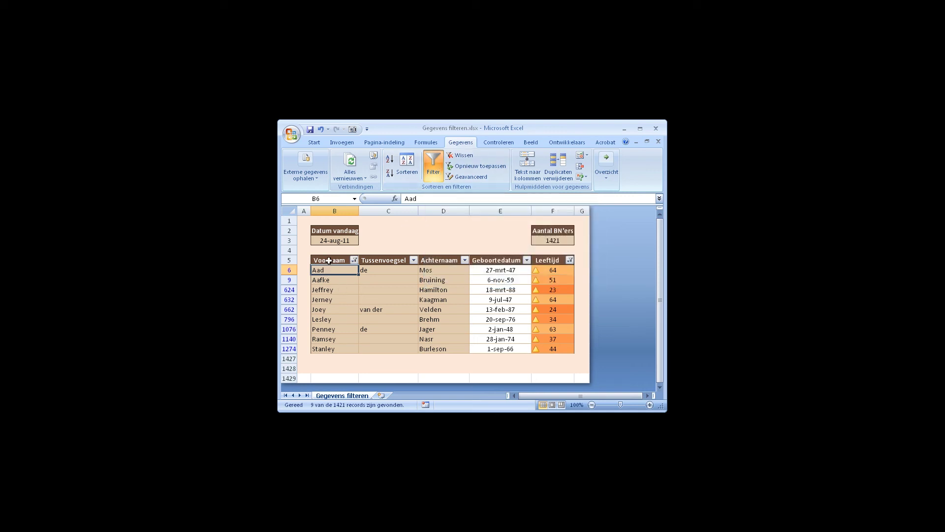
Switch AutoFilter off via the Gegevens Filter button to show every BN'er record again
{"action": "left_click", "coordinate": [436, 166]}
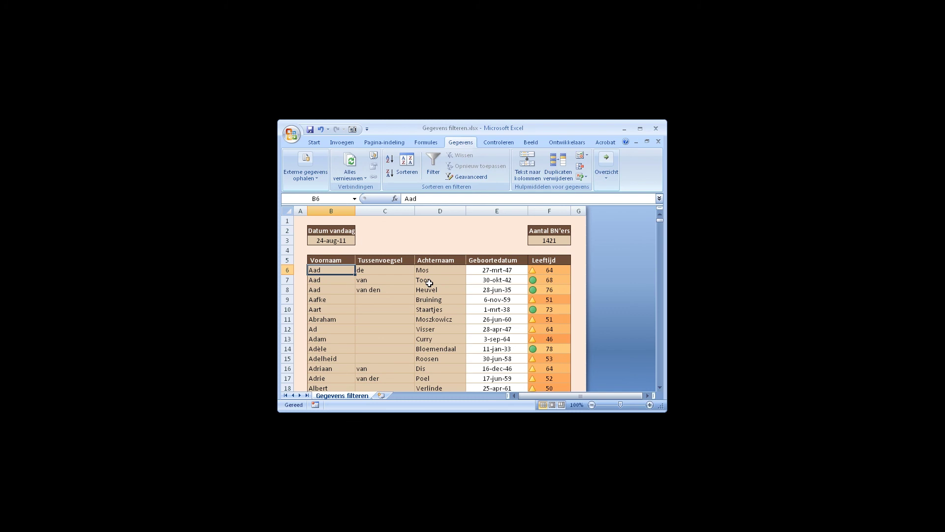
{"action": "left_click_drag", "start_coordinate": [660, 220], "coordinate": [658, 199]}
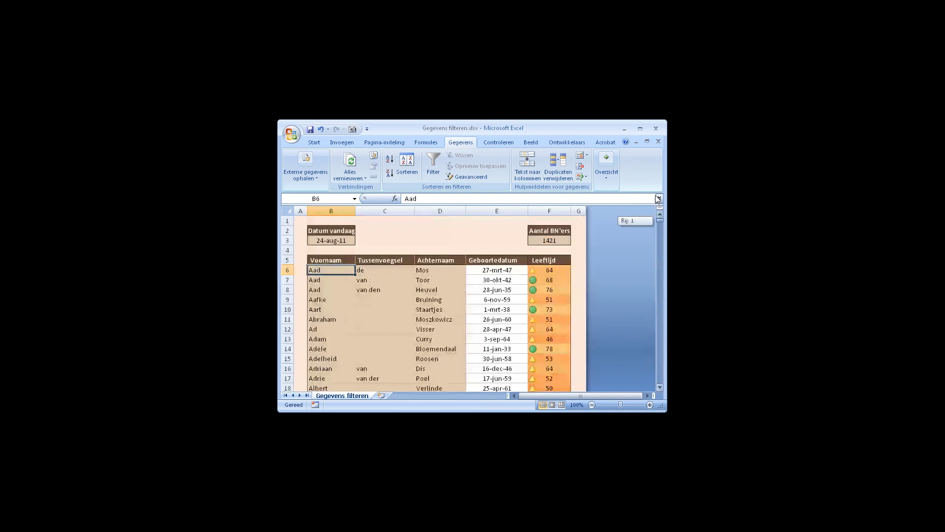
{"action": "left_click", "coordinate": [331, 241]}
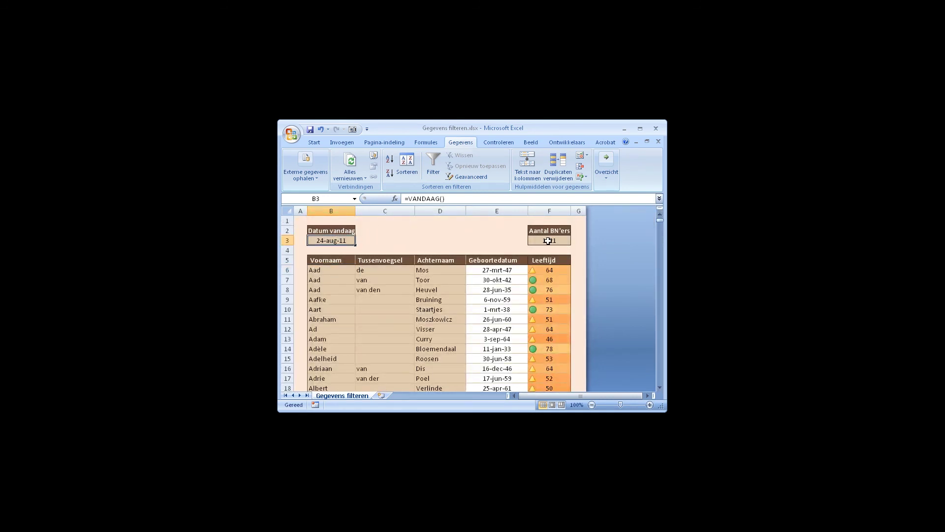
{"action": "left_click_drag", "start_coordinate": [344, 231], "coordinate": [339, 241]}
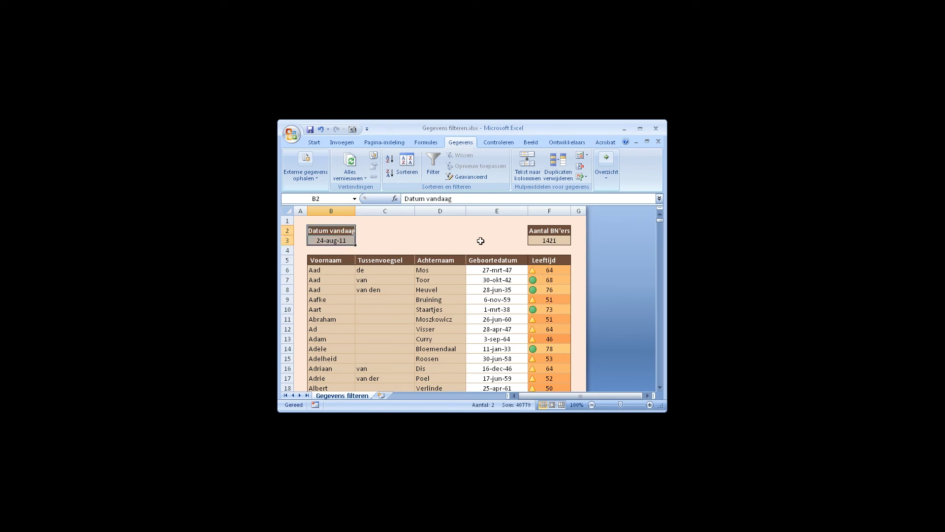
{"action": "left_click_drag", "start_coordinate": [545, 232], "coordinate": [547, 241]}
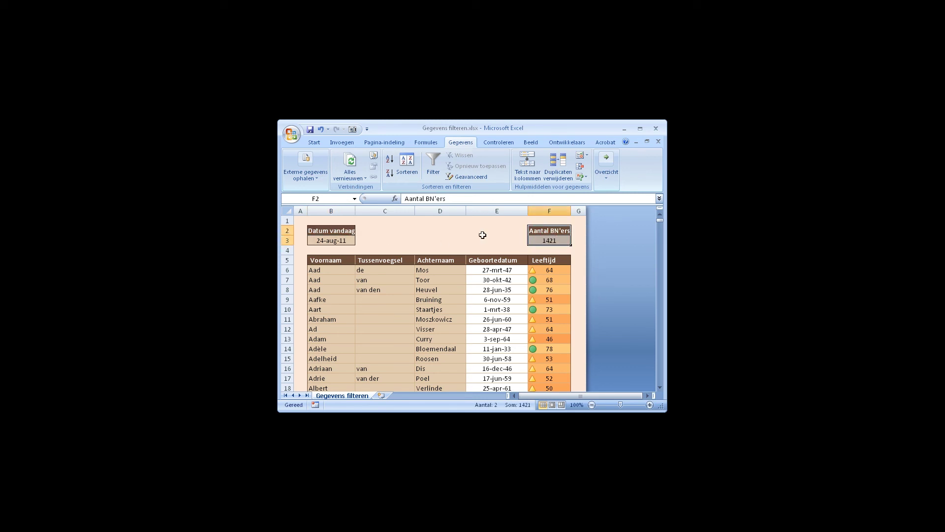